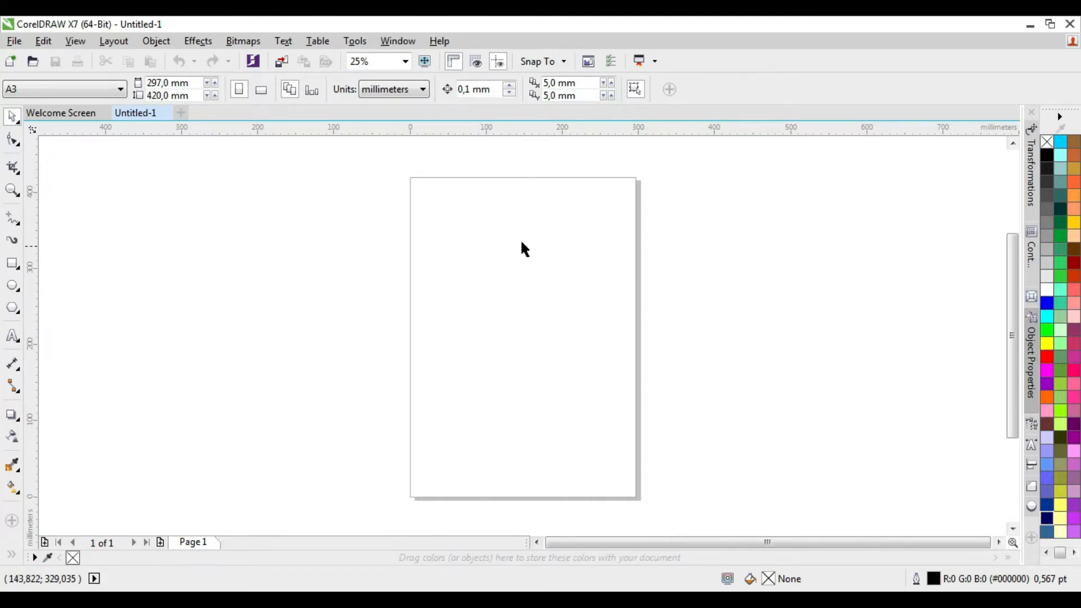
Run the Wizard.CreateCalendar macro from the CalendarWizard (CalendarWizard.gms) project
left_click(354, 44)
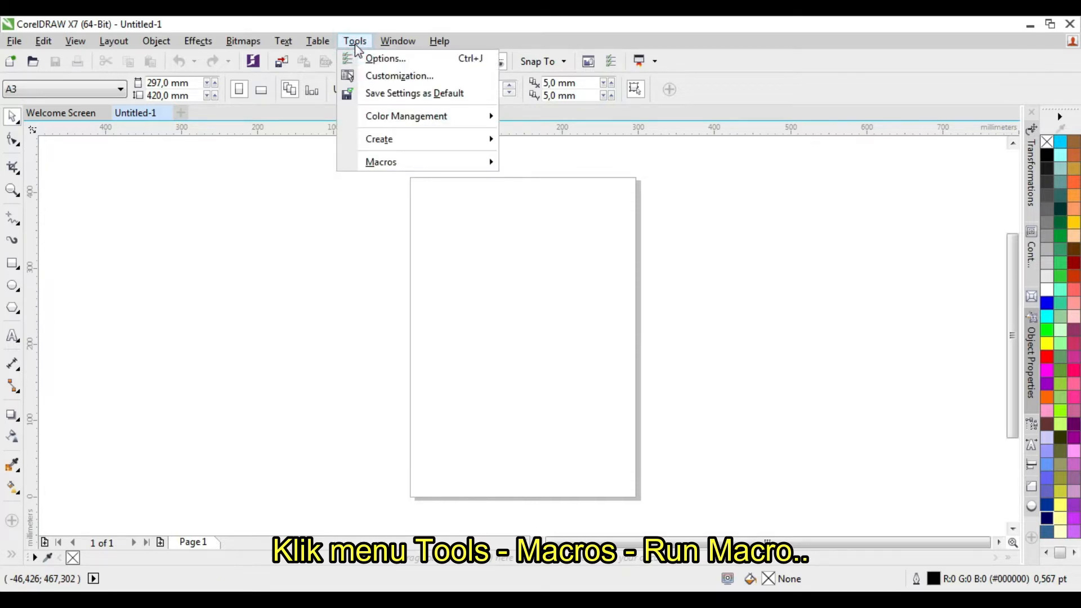
mouse_move(401, 163)
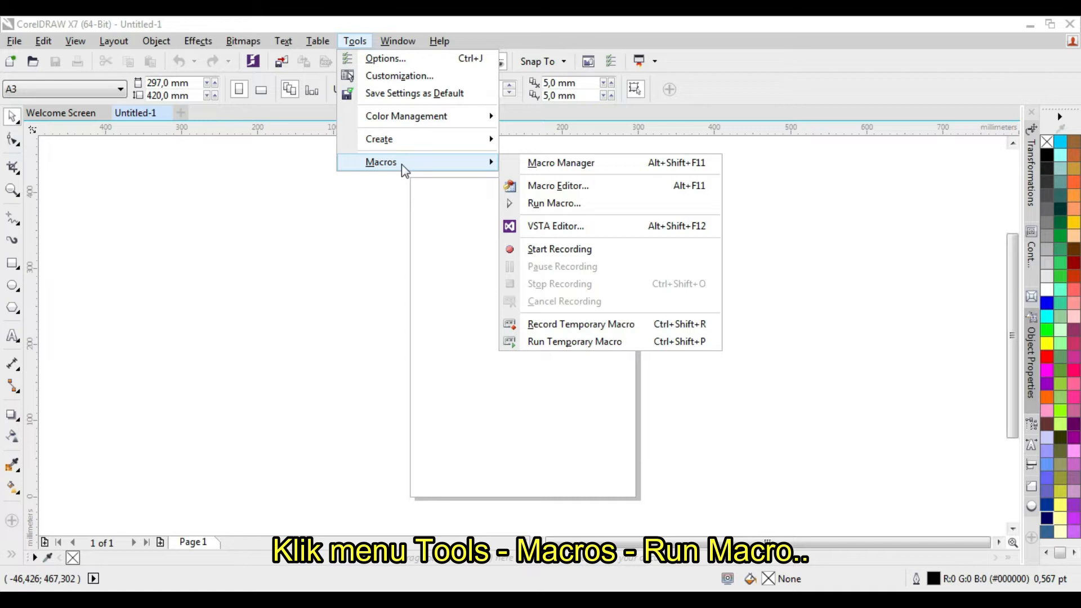
left_click(580, 205)
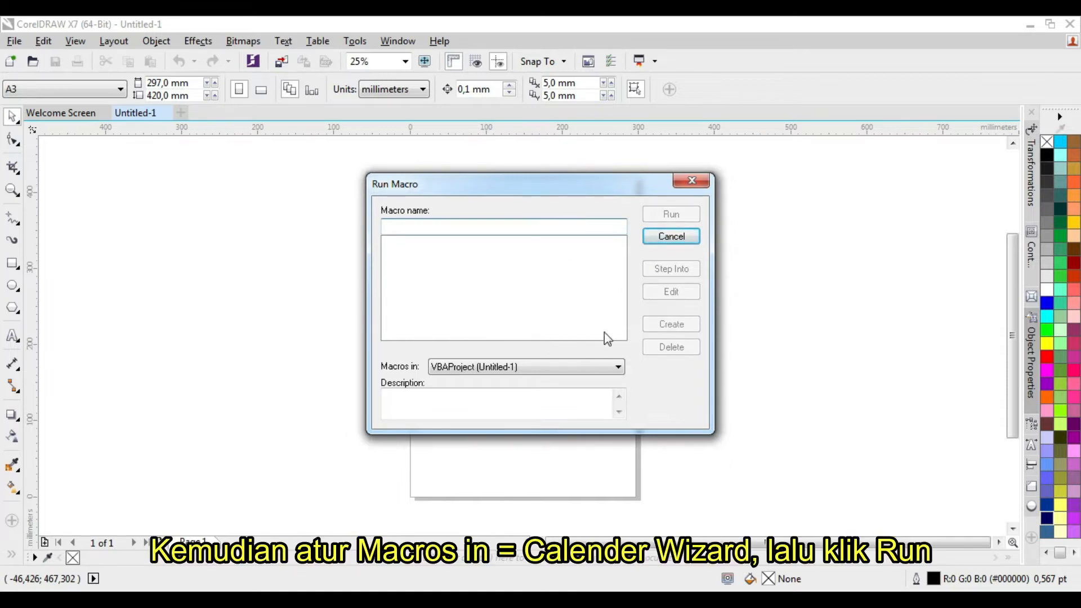
left_click(619, 367)
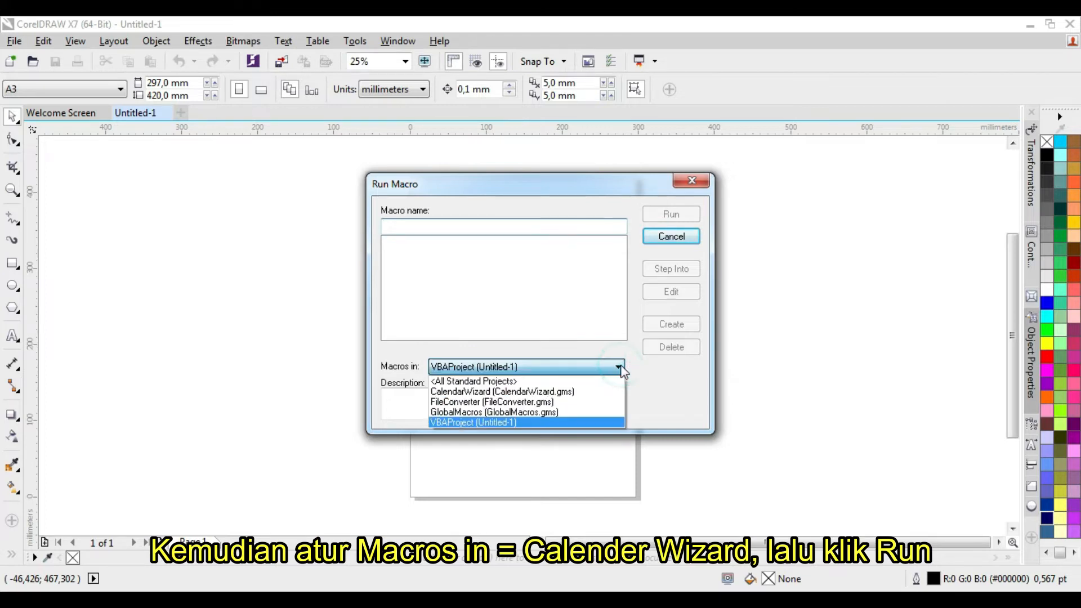
left_click(530, 391)
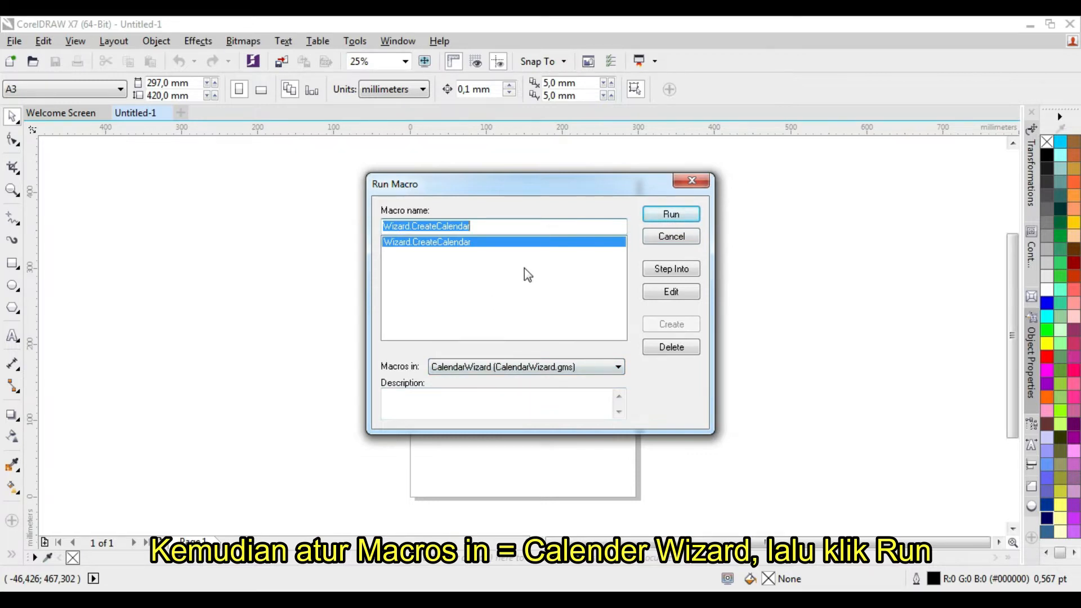
left_click(674, 216)
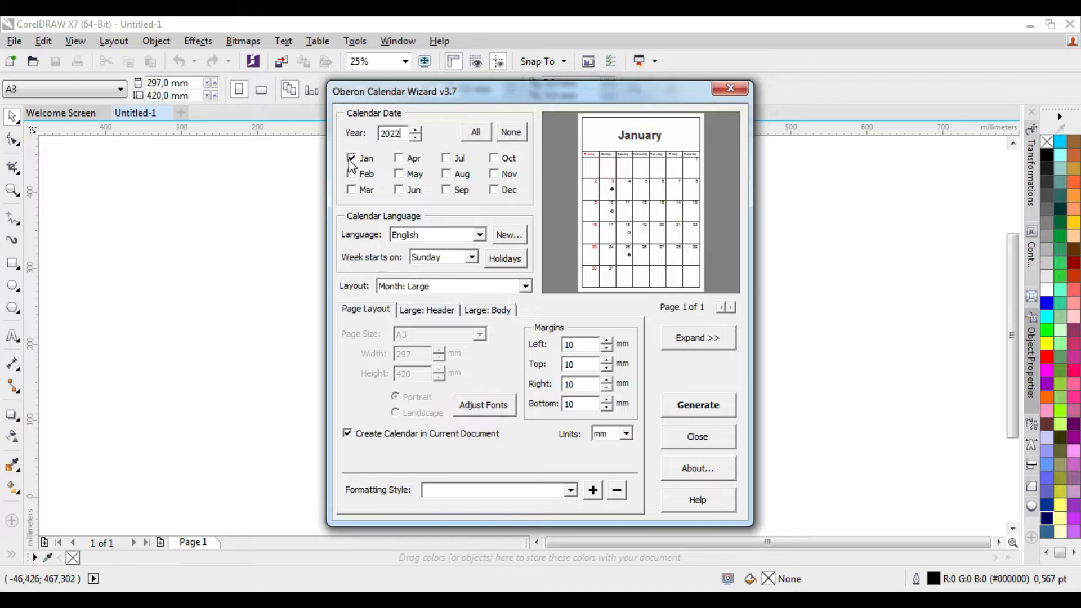
Include all twelve months of 2022 in the calendar and choose English as its language
left_click(352, 173)
left_click(350, 188)
left_click(399, 158)
left_click(399, 175)
left_click(399, 189)
left_click(475, 135)
left_click(479, 234)
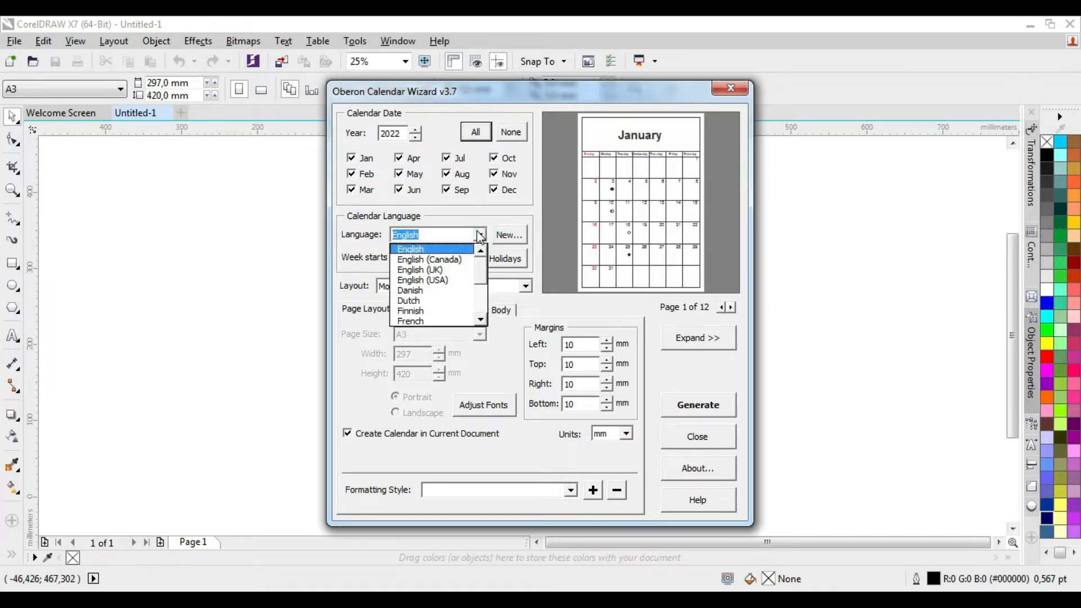
left_click(450, 249)
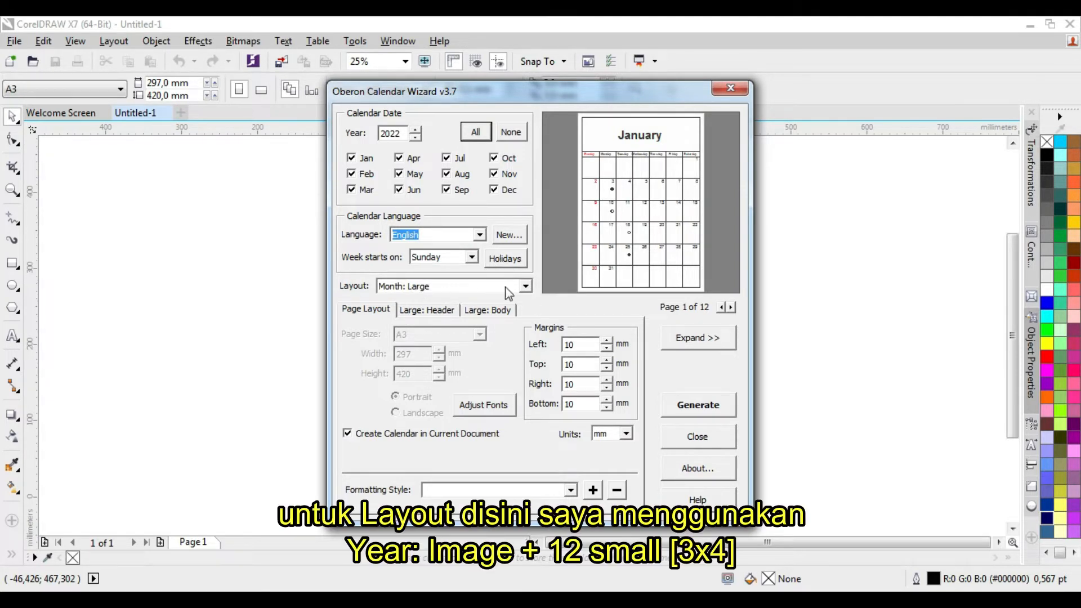
Try the calendar layouts Month: Large + 2 Small, Month: Large + 12 Small [Left/Right] and Year: Image + 12 Small [4x3]
left_click(523, 286)
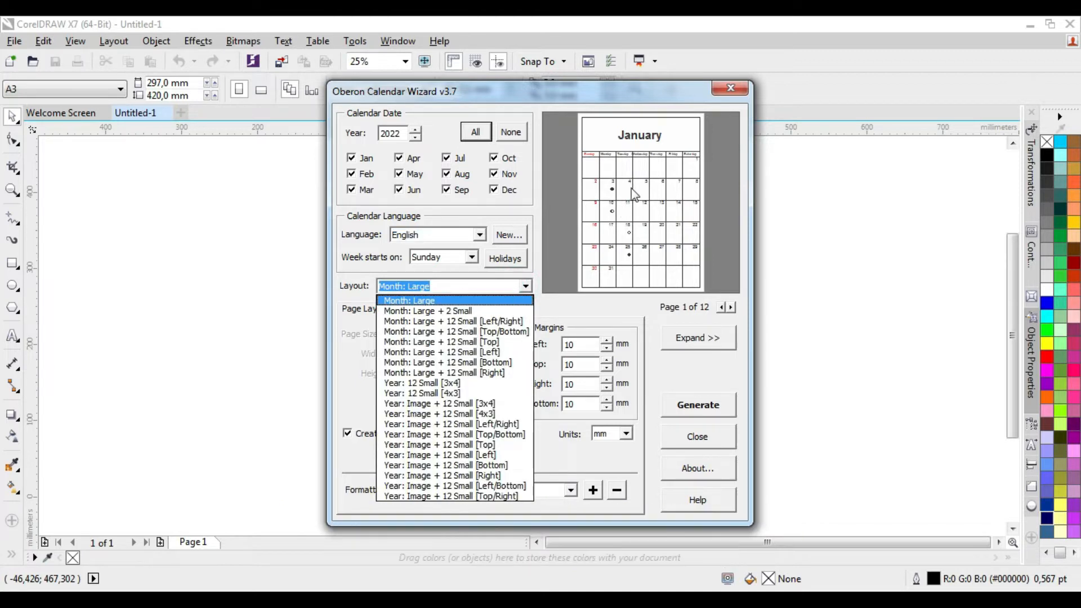
left_click(457, 311)
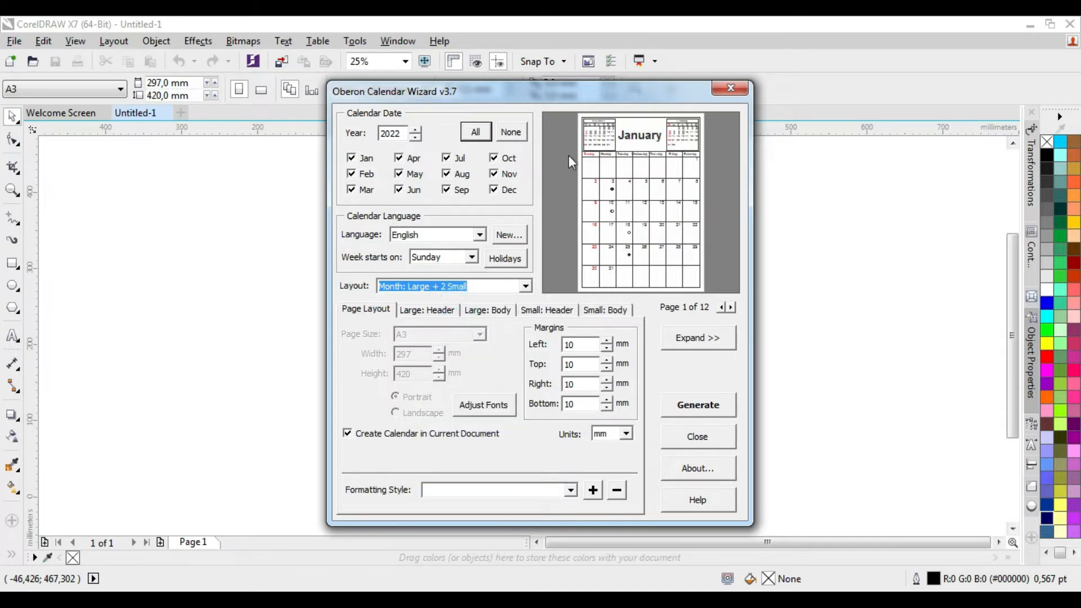
left_click(514, 288)
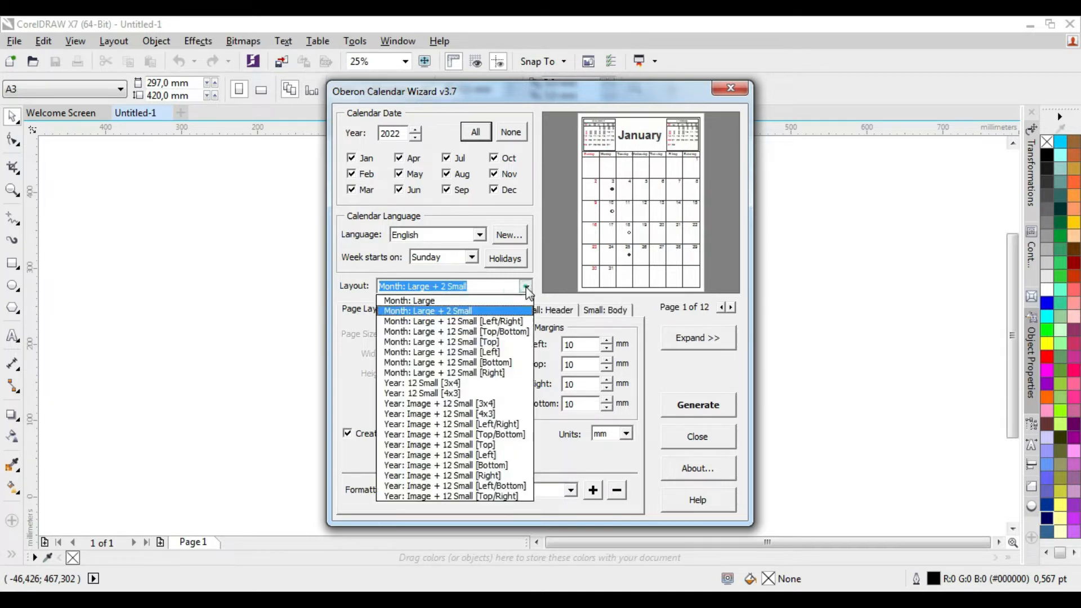
left_click(506, 319)
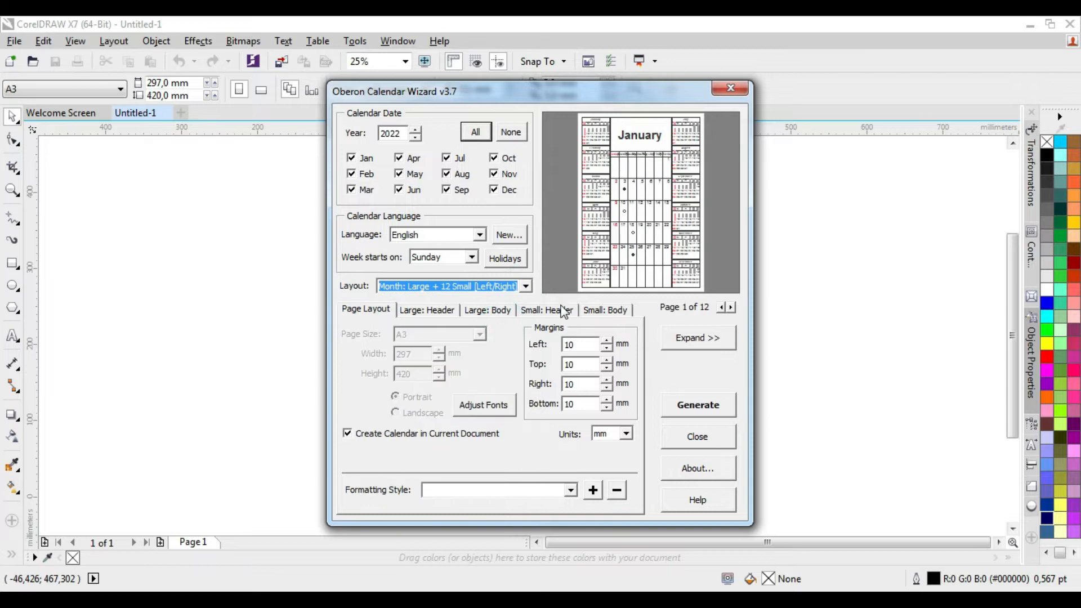
left_click(526, 287)
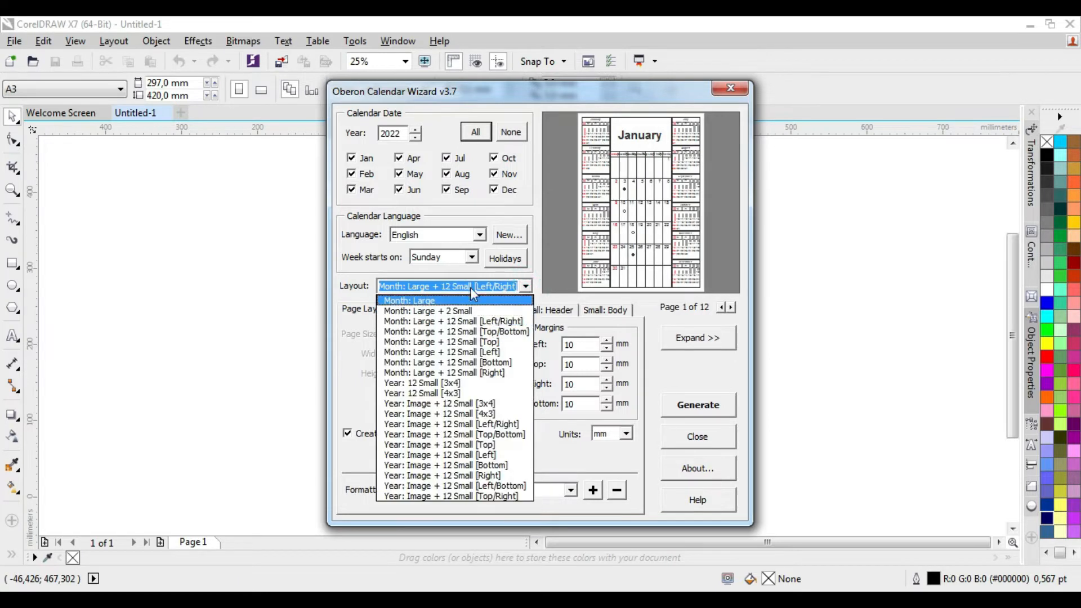
left_click(485, 416)
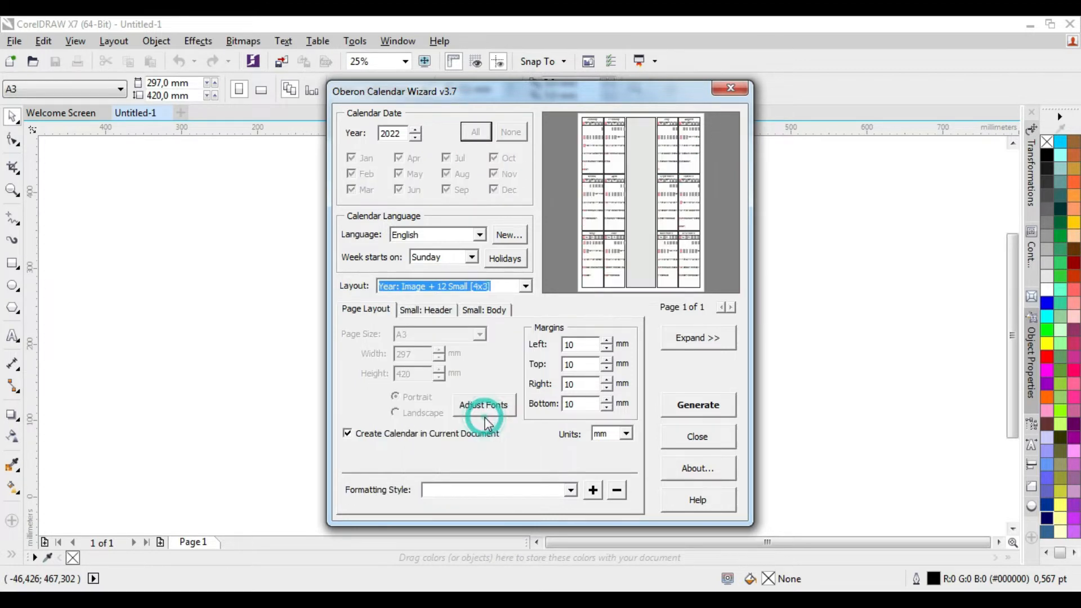
Generate the calendar with the layout Year: Image + 12 Small [3x4] in the current document and close the wizard
left_click(524, 286)
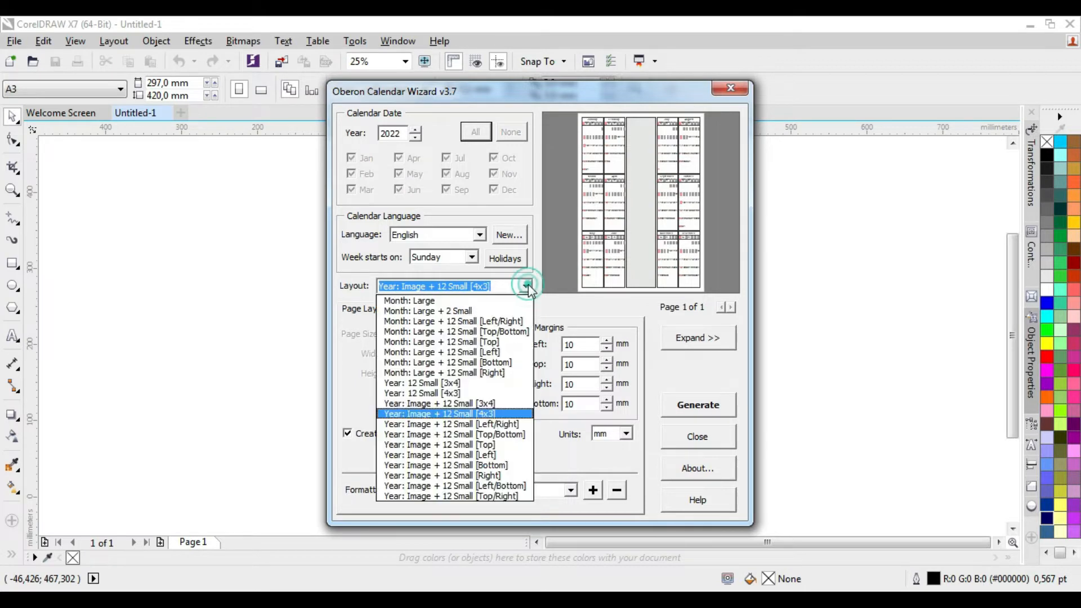
left_click(492, 407)
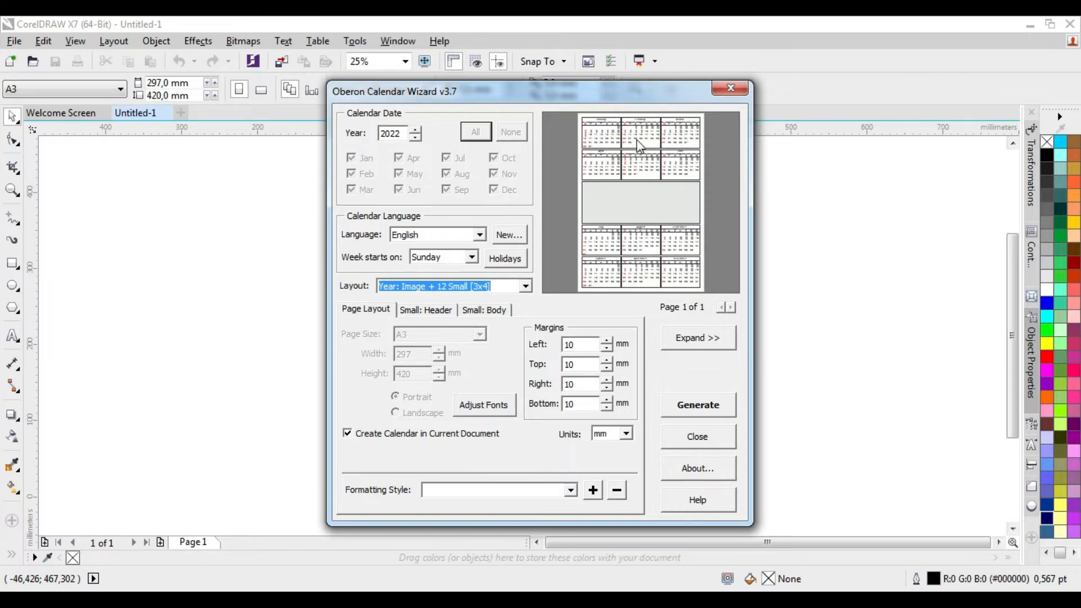
left_click(722, 412)
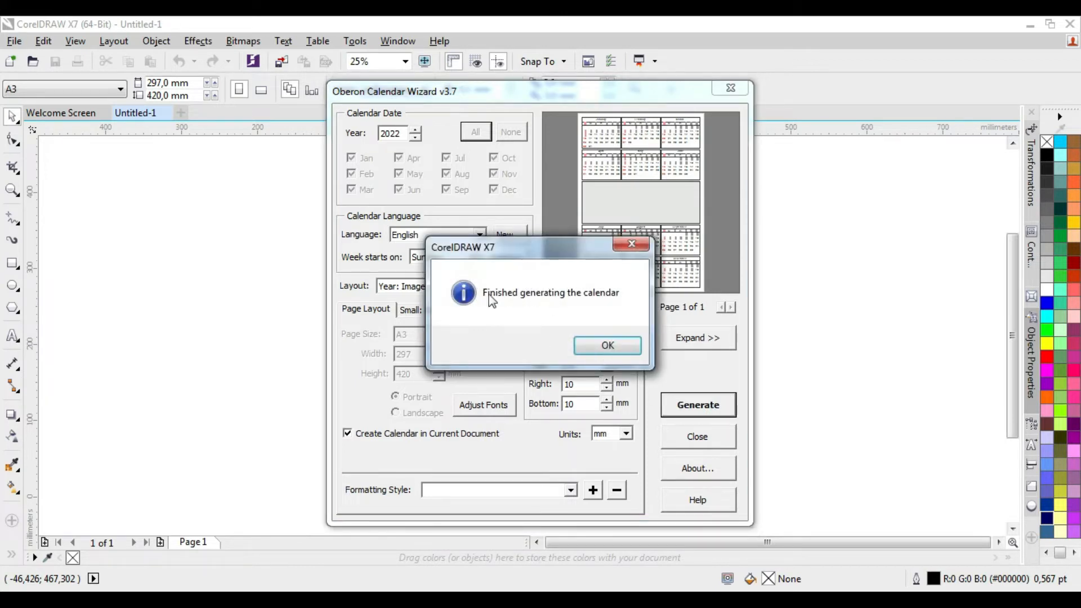
left_click(610, 347)
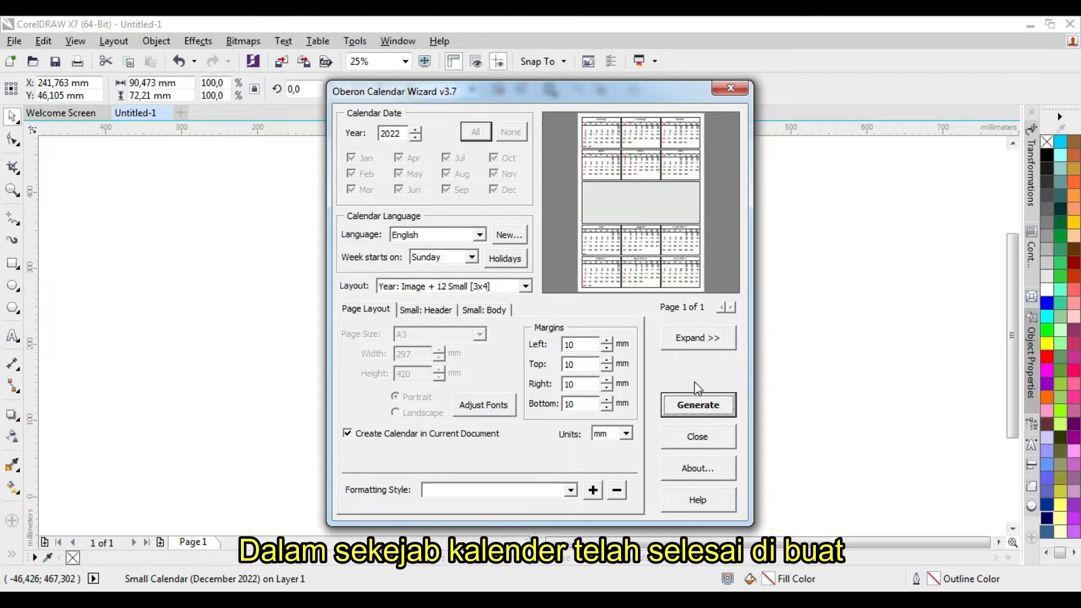
left_click_drag(562, 99, 639, 81)
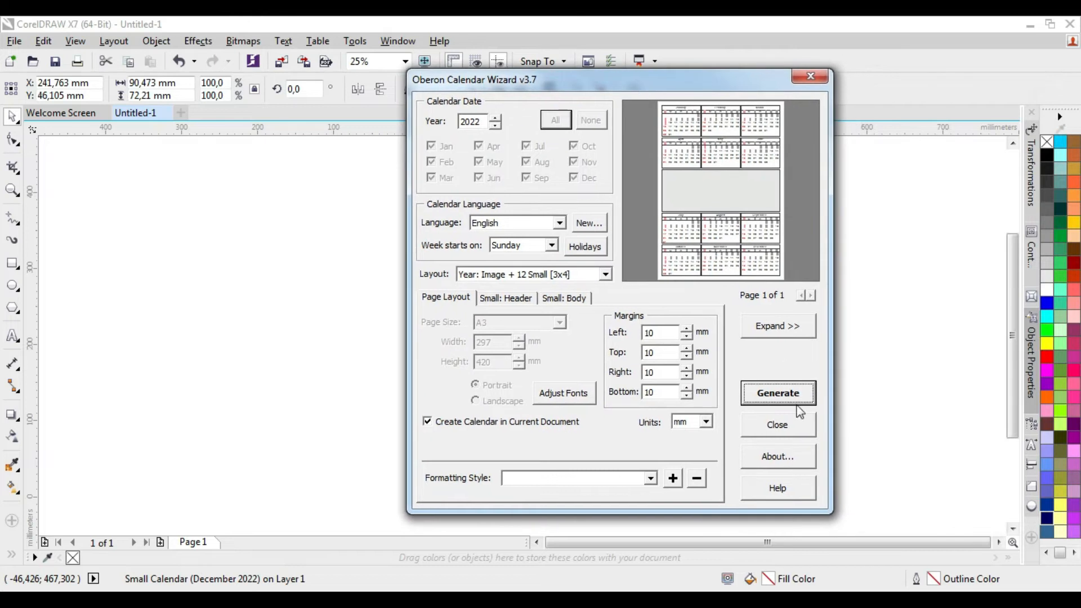
left_click(778, 426)
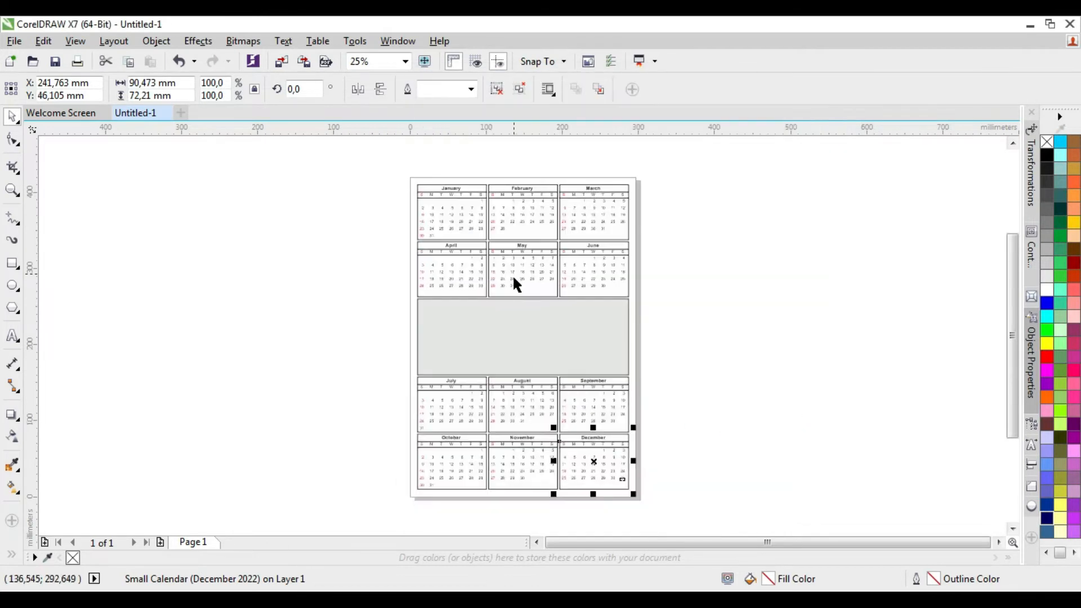
Examine the generated calendar's month grids up close and then the whole page with nothing selected
scroll(505, 306, "up", 1)
scroll(506, 270, "down", 1)
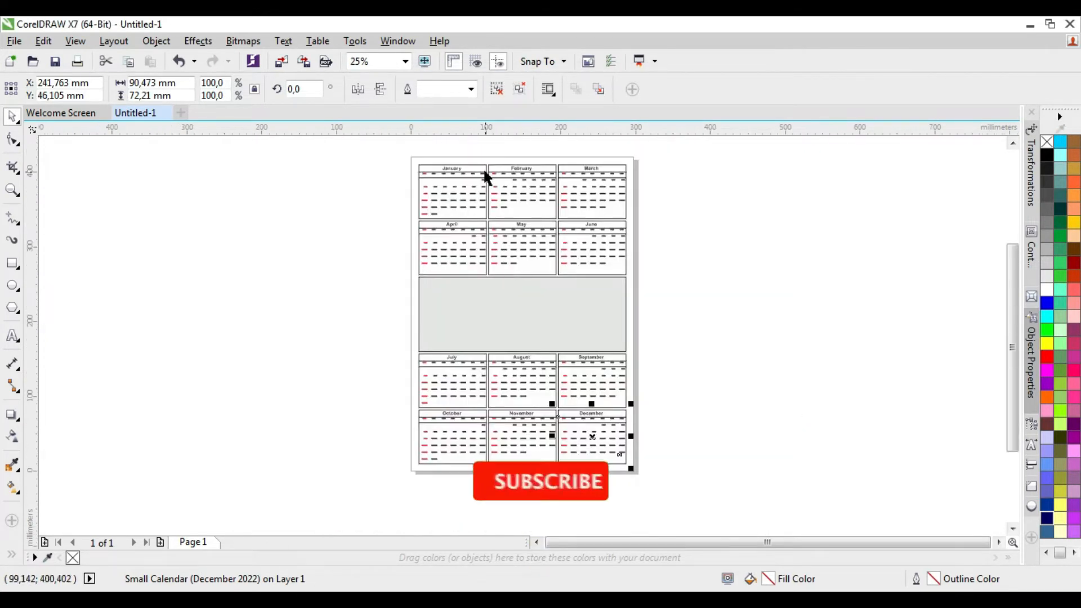
scroll(478, 190, "up", 1)
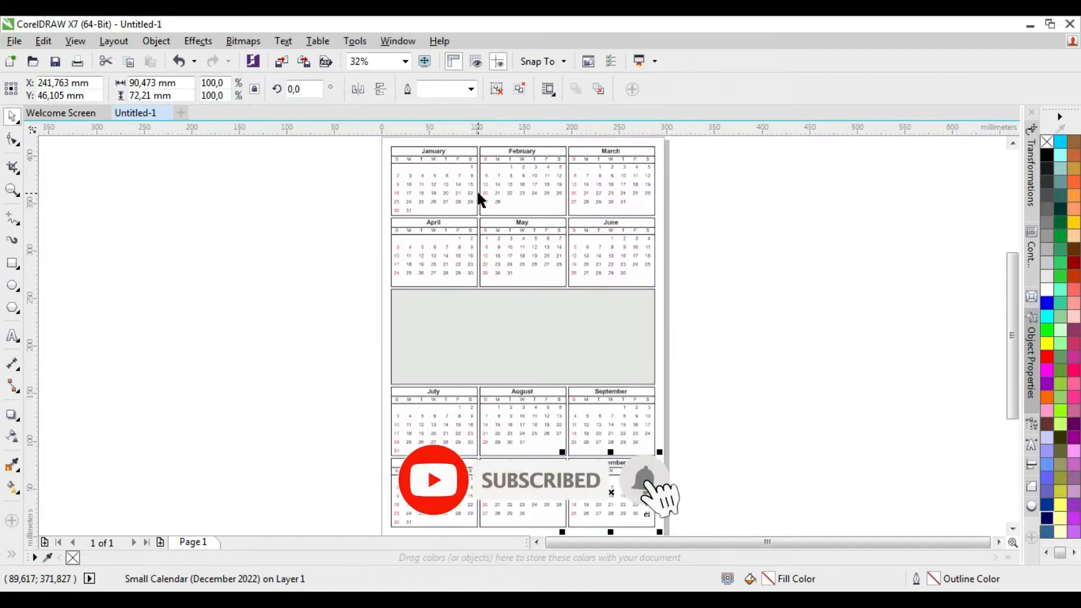
scroll(433, 157, "up", 3)
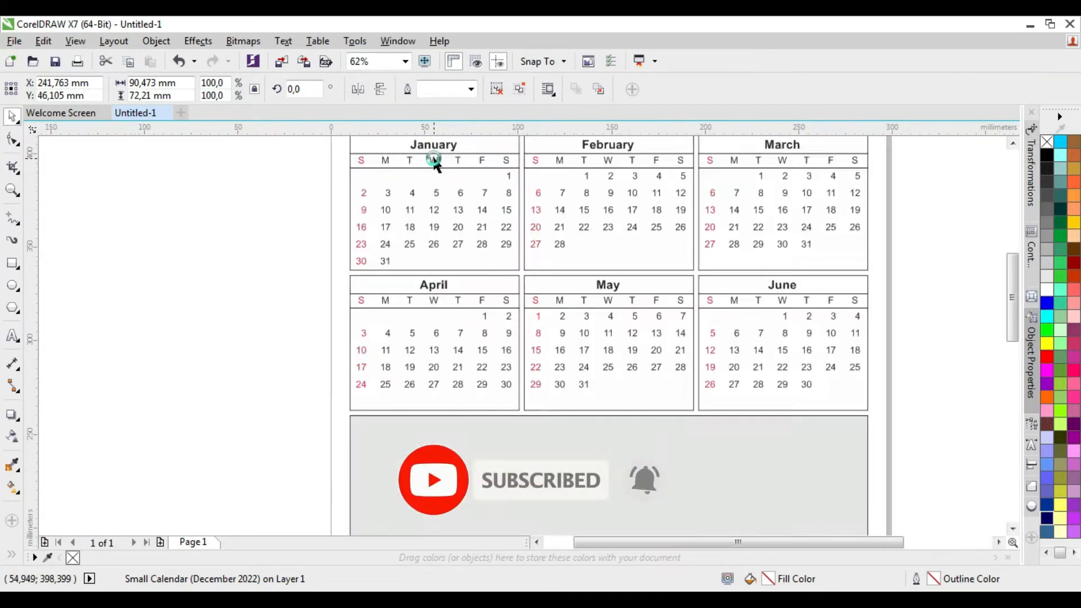
scroll(418, 167, "down", 1)
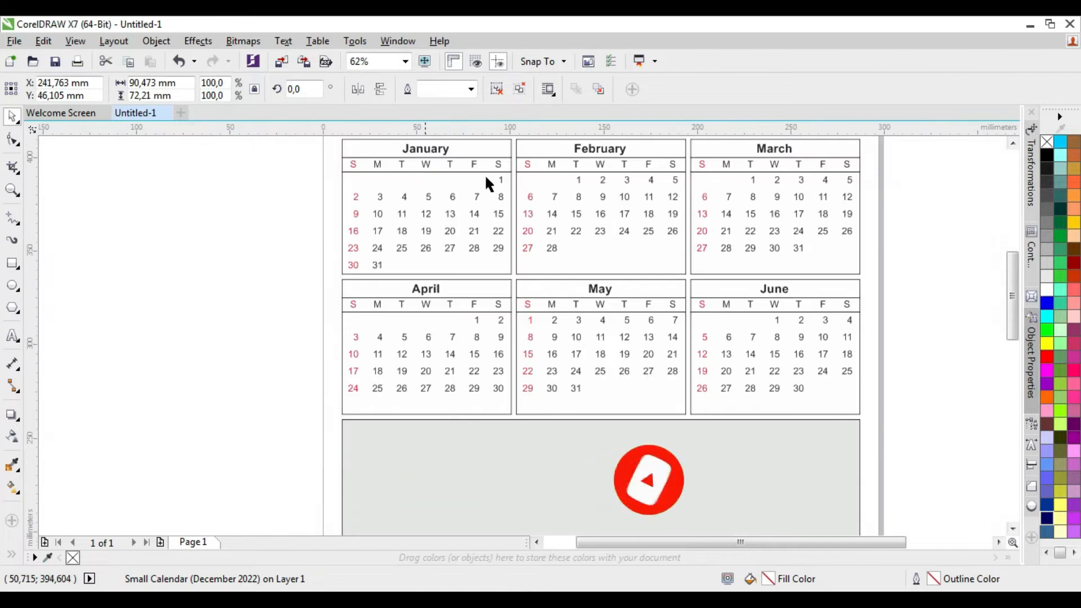
scroll(599, 192, "up", 1)
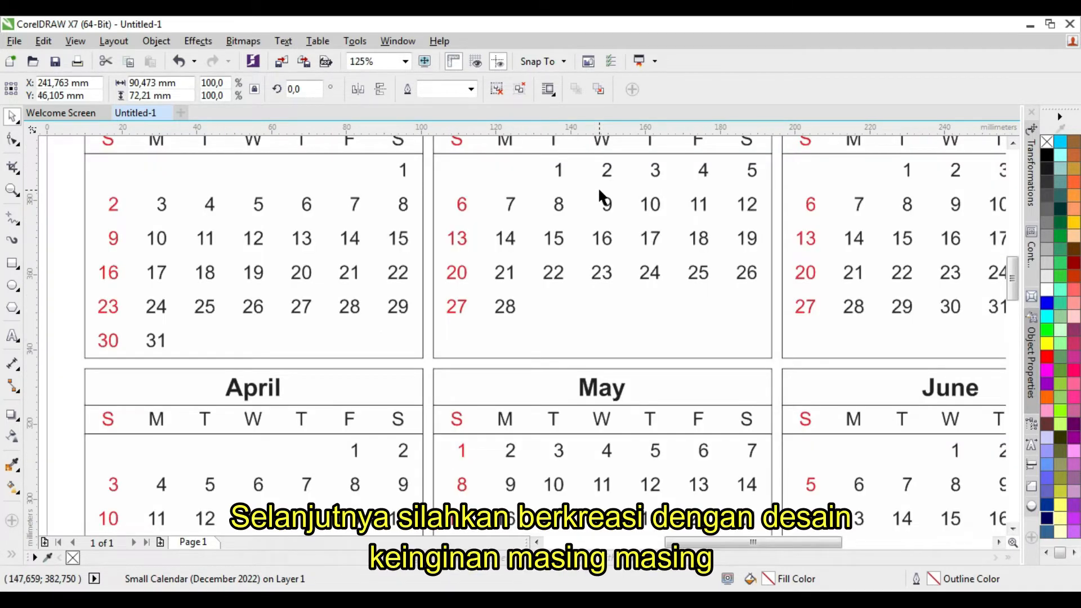
scroll(599, 192, "down", 1)
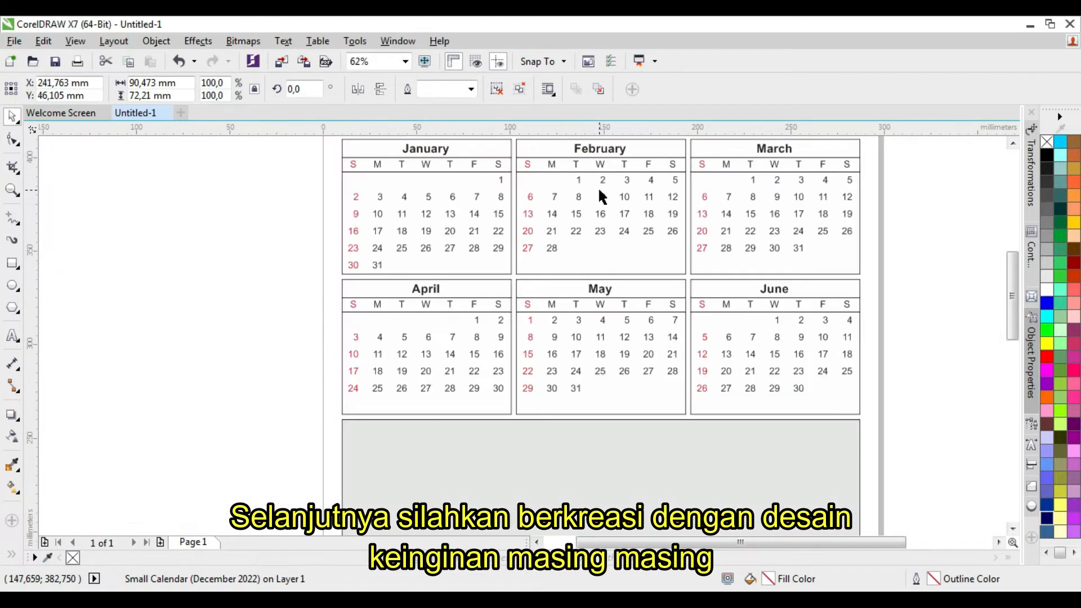
scroll(599, 192, "down", 1)
left_click(799, 374)
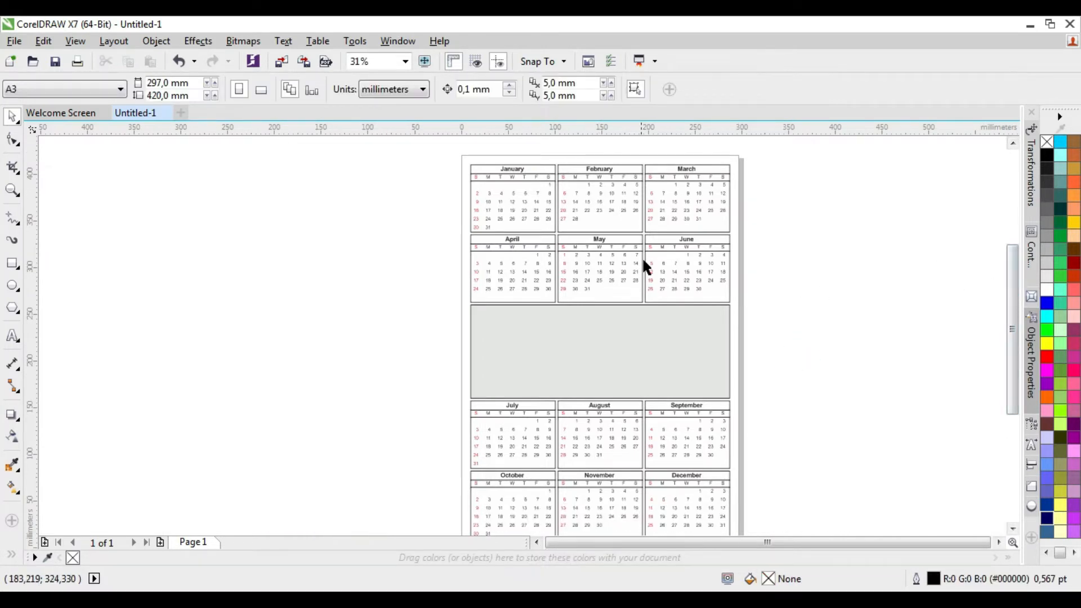
key("shift+F4")
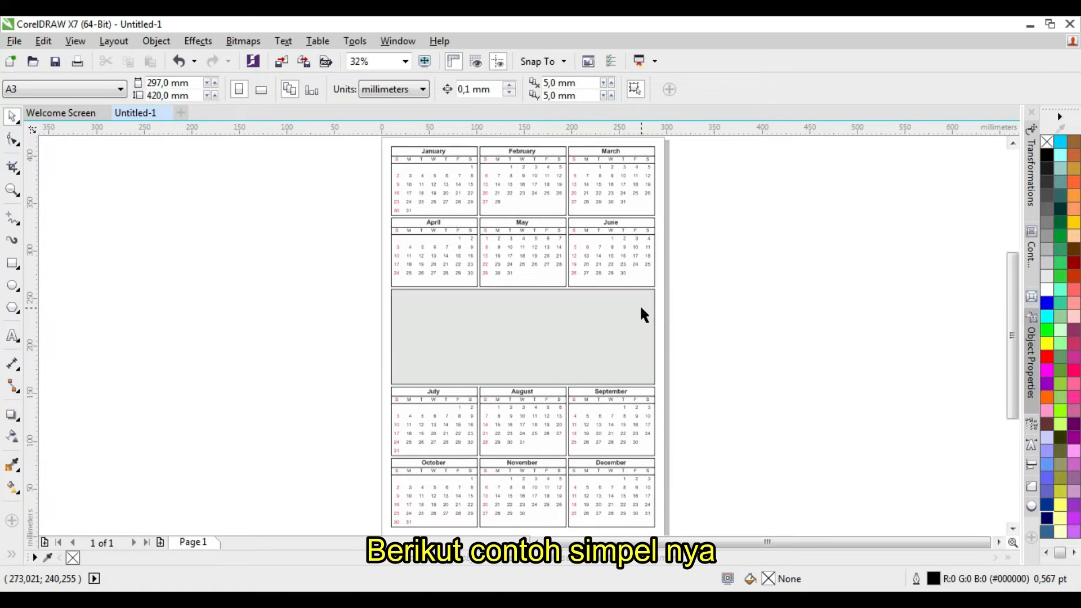
Create a 297 x 420 mm rectangle that covers the whole page as a background frame
left_click(383, 278)
double_click(15, 261)
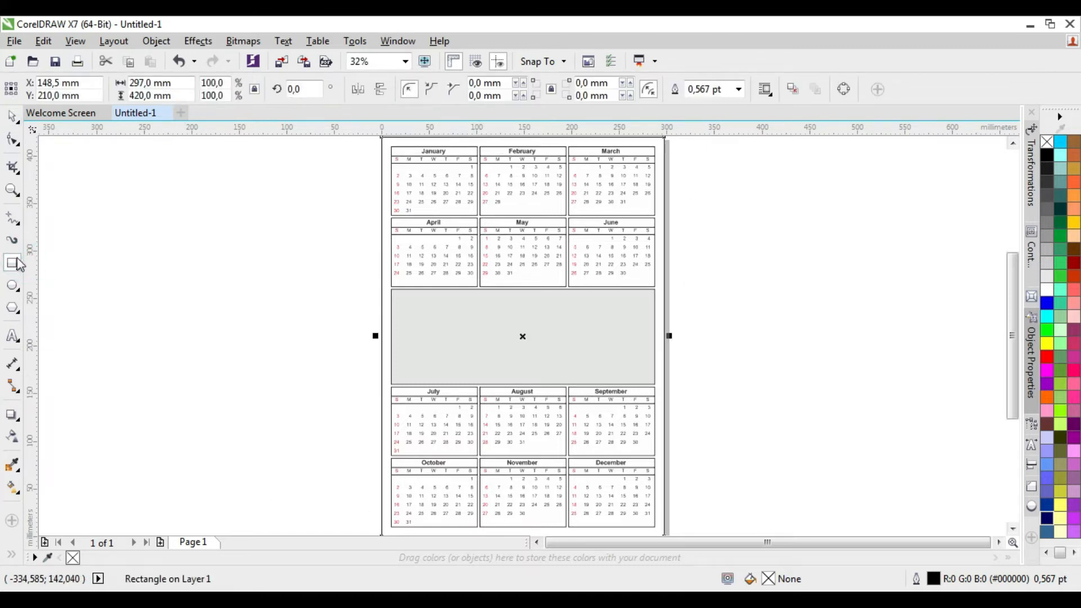
left_click(12, 117)
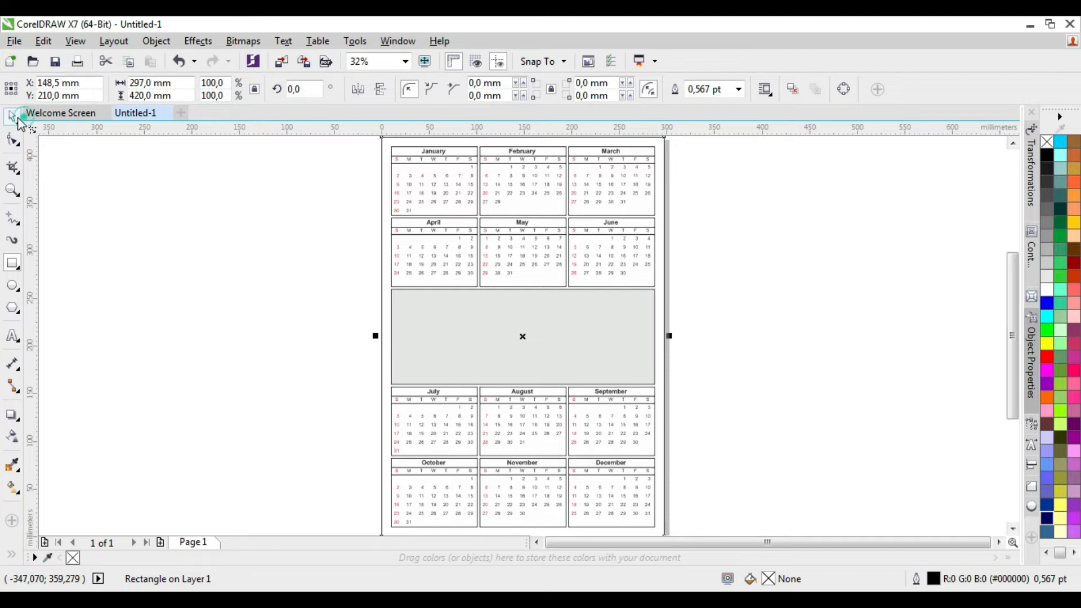
Import the image 1280x720_abstract-background-for-mac from Downloads and place it over the upper part of the page, about 320 mm wide
left_click(14, 41)
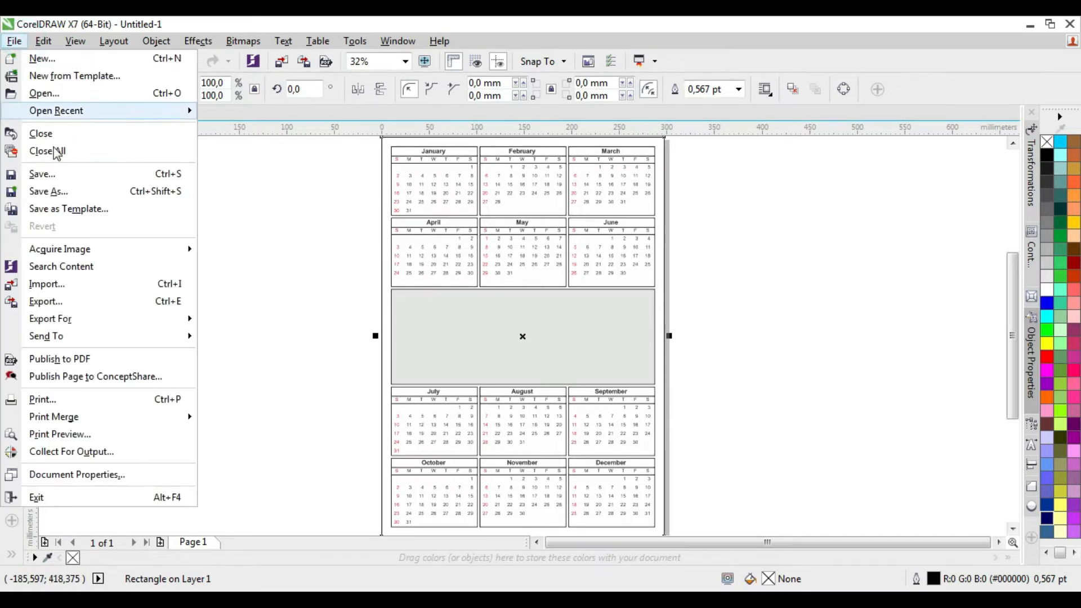
left_click(85, 286)
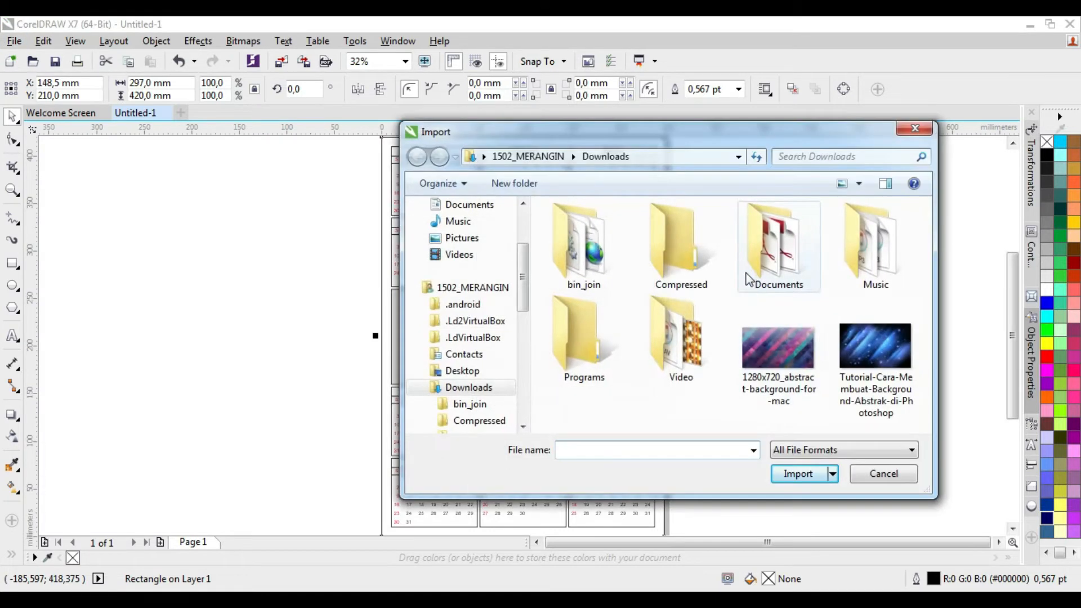
left_click(795, 408)
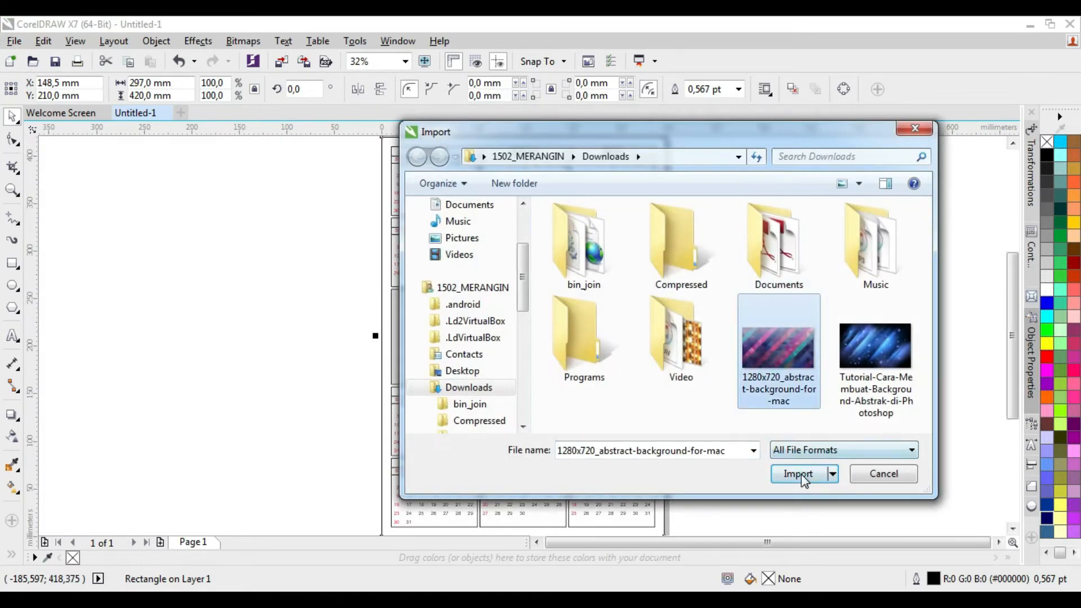
left_click(801, 474)
left_click_drag(370, 138, 674, 489)
scroll(565, 462, "up", 3)
scroll(563, 460, "up", 1)
scroll(563, 457, "down", 3)
scroll(560, 336, "up", 1)
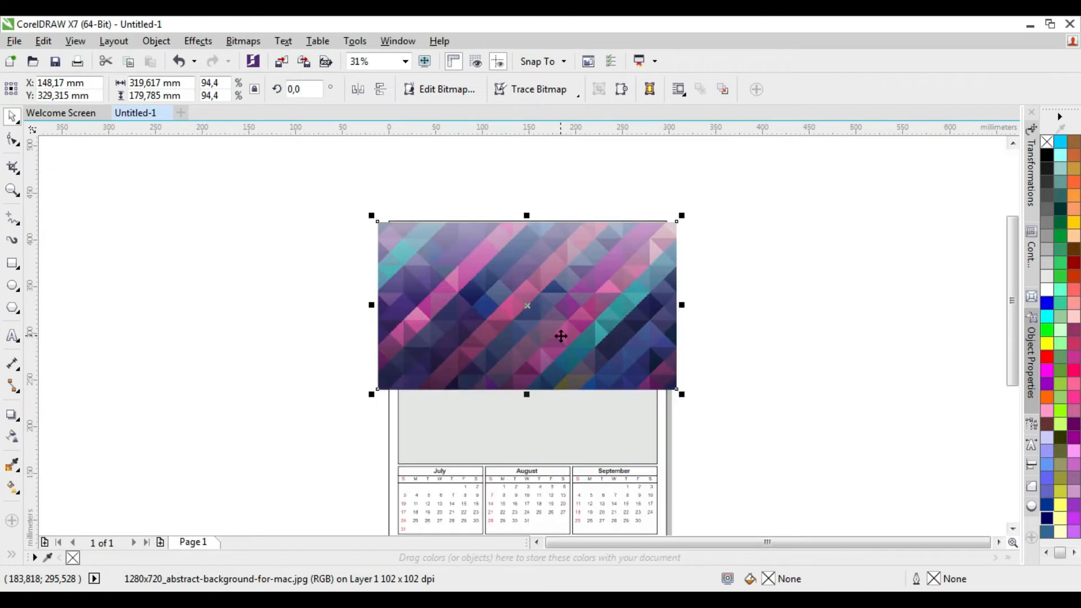
Rotate the imported background image by 90 degrees to make it portrait
left_click(311, 96)
type("90")
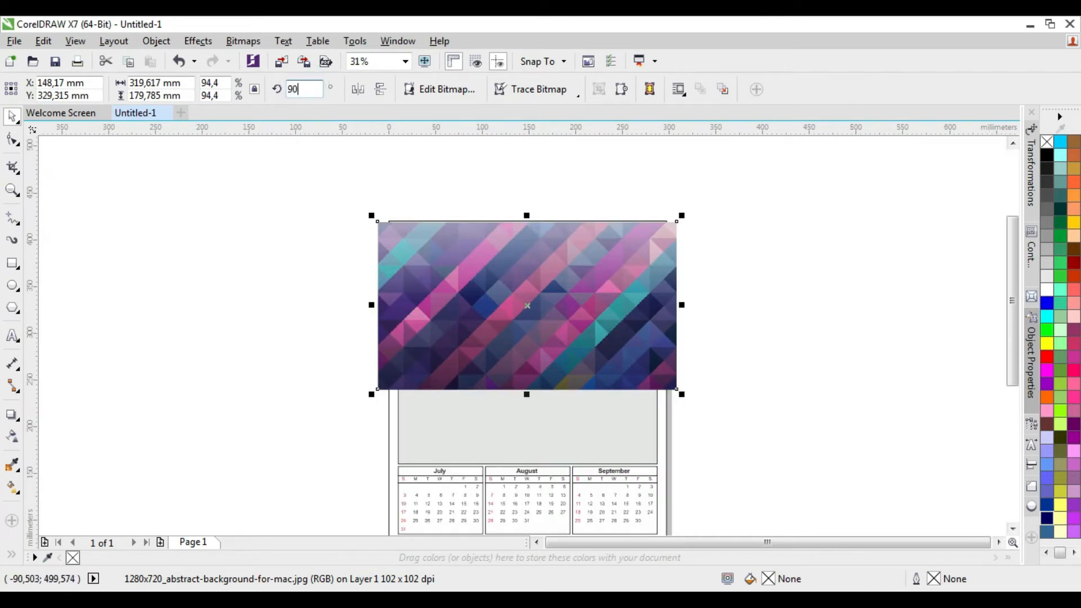
key("Return")
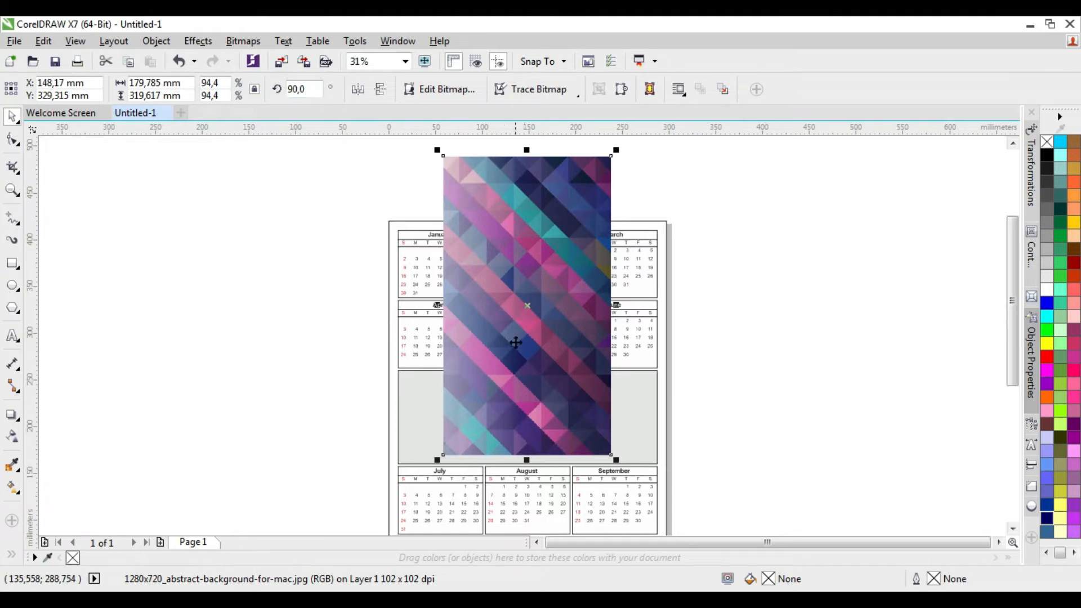
Shift the rotated image sideways so the page frame's left edge is exposed, and scale it to about 269 x 478 mm
scroll(513, 340, "down", 1)
scroll(529, 468, "up", 1)
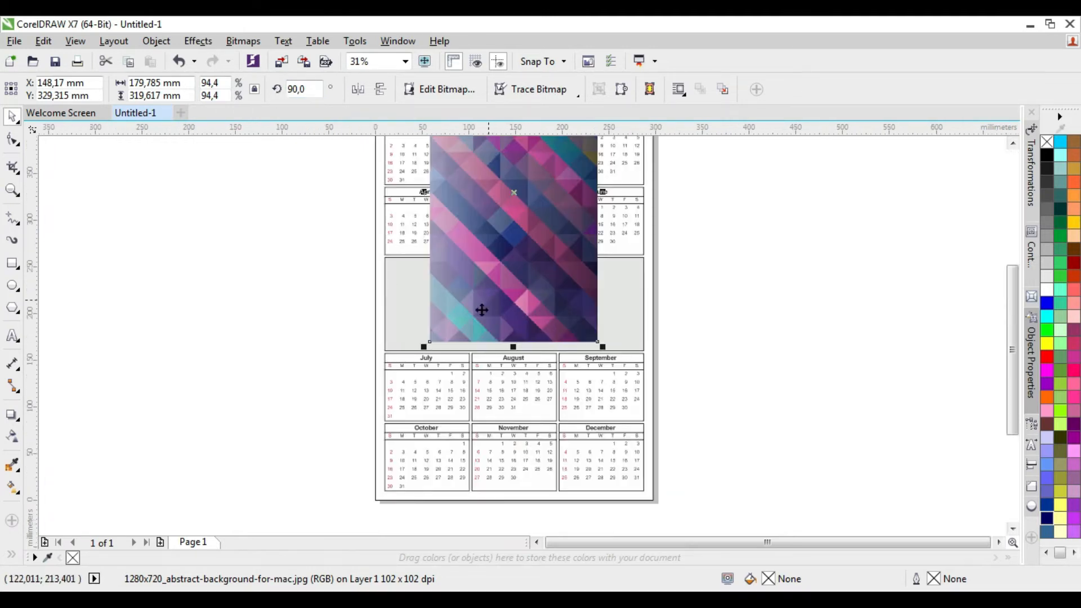
left_click_drag(425, 346, 307, 503)
scroll(402, 488, "down", 1)
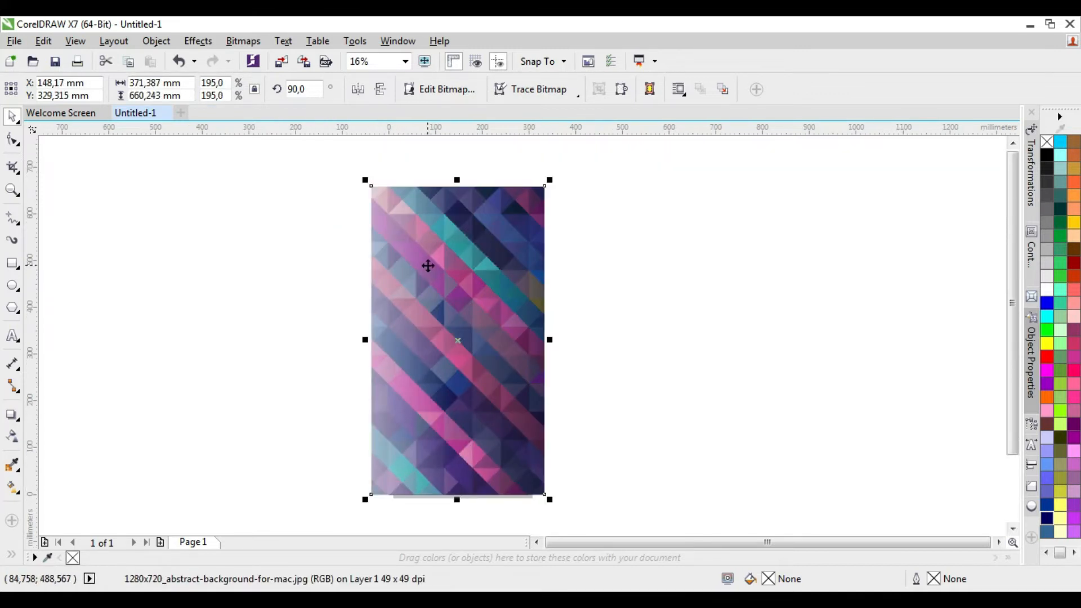
left_click_drag(430, 268, 467, 270)
scroll(467, 270, "up", 1)
scroll(465, 268, "down", 1)
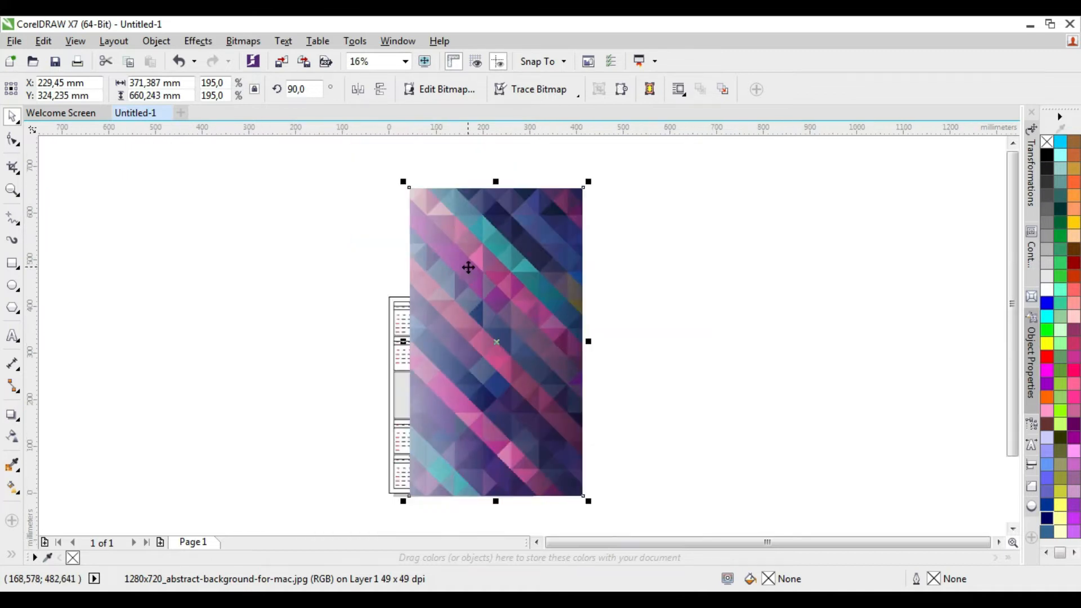
left_click_drag(587, 181, 536, 269)
PowerClip the background image inside the page-sized rectangle
right_click(449, 286)
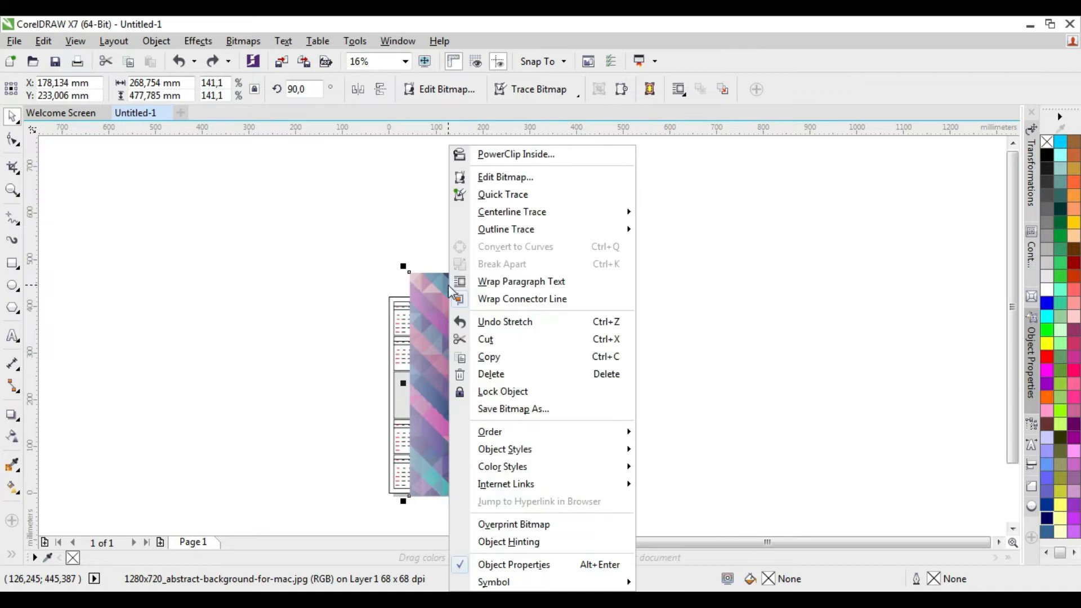
left_click(487, 153)
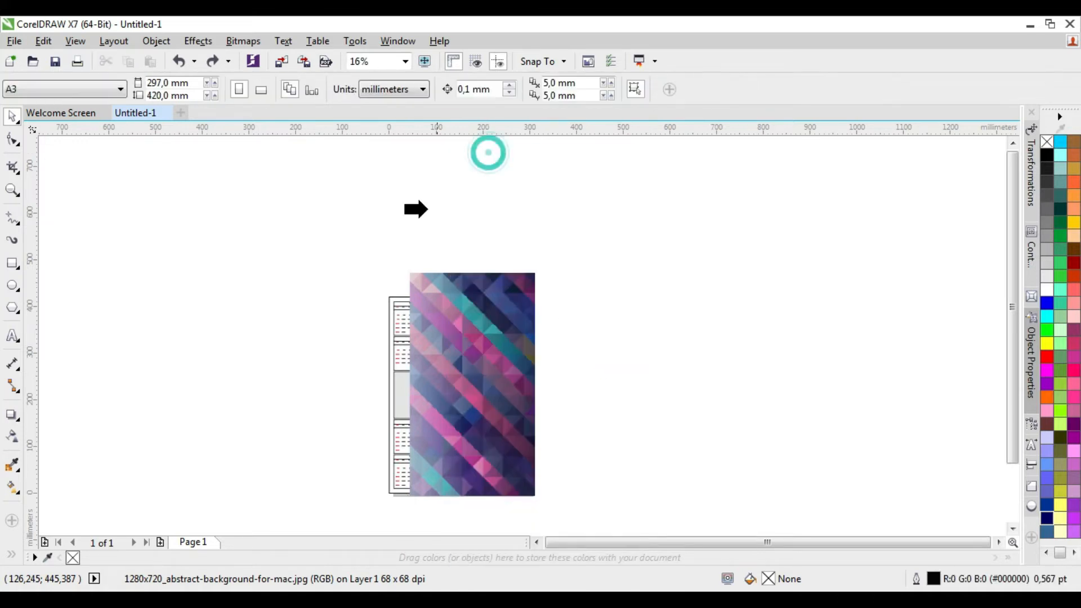
left_click(391, 298)
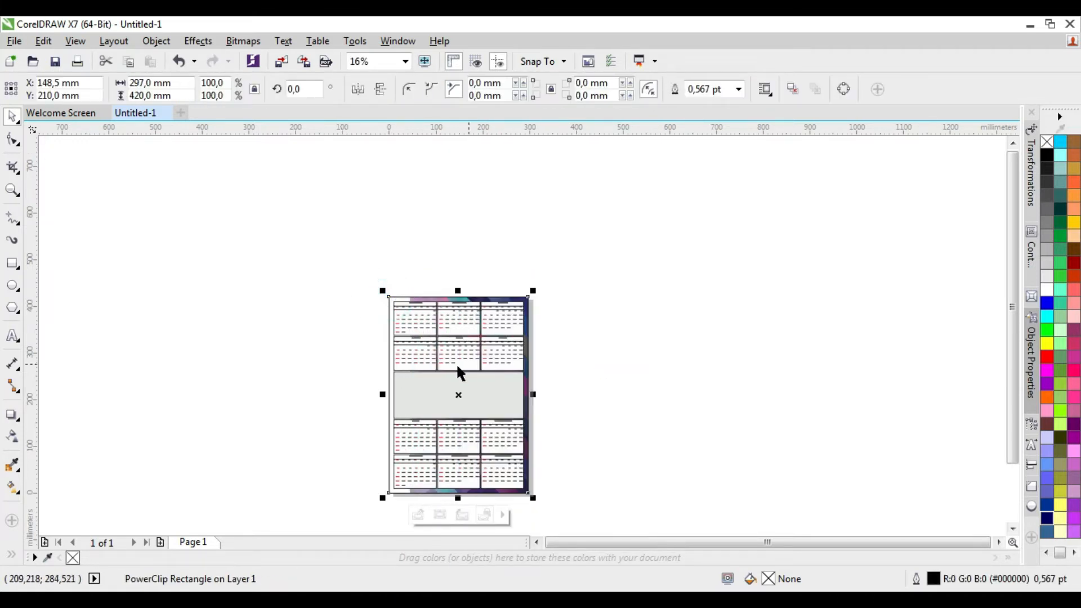
Edit the page frame's PowerClip contents, enlarging the image to about 323 x 574 mm so it covers the whole frame, and finish editing
key("shift+F2")
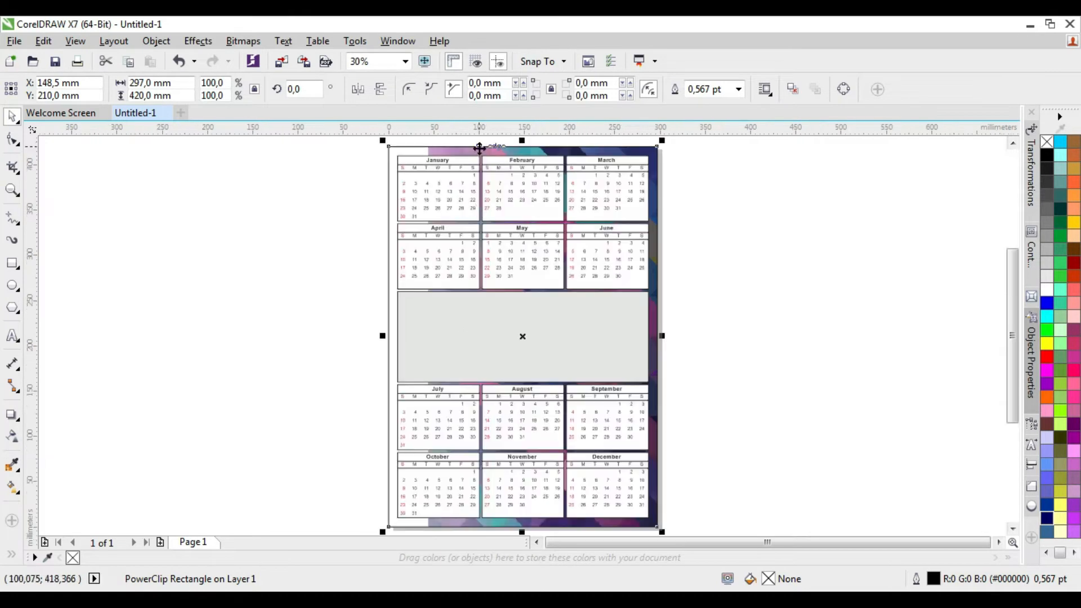
scroll(577, 313, "down", 1)
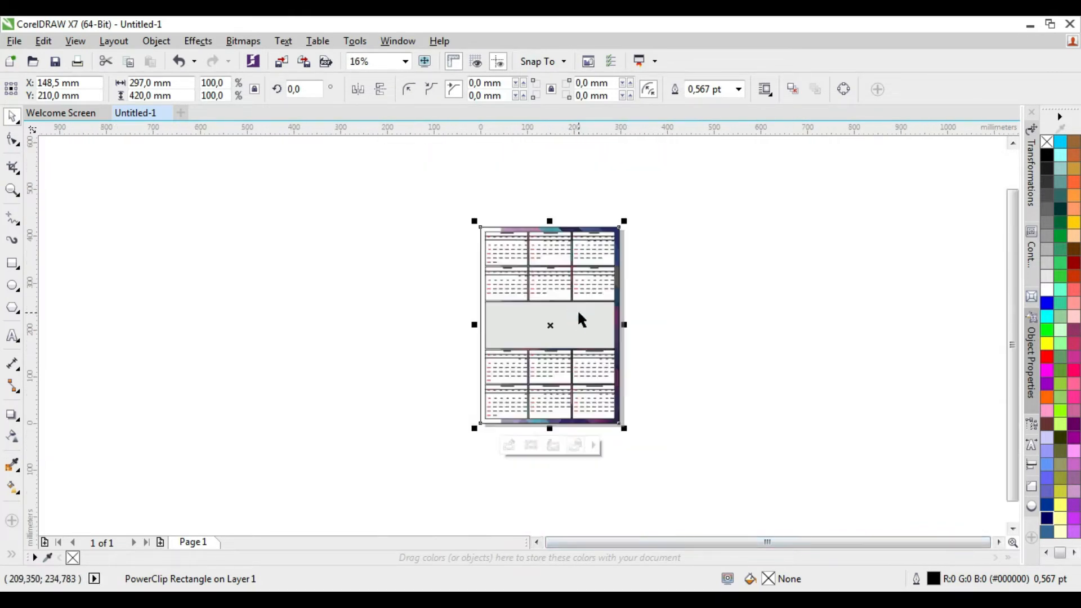
scroll(528, 465, "up", 1)
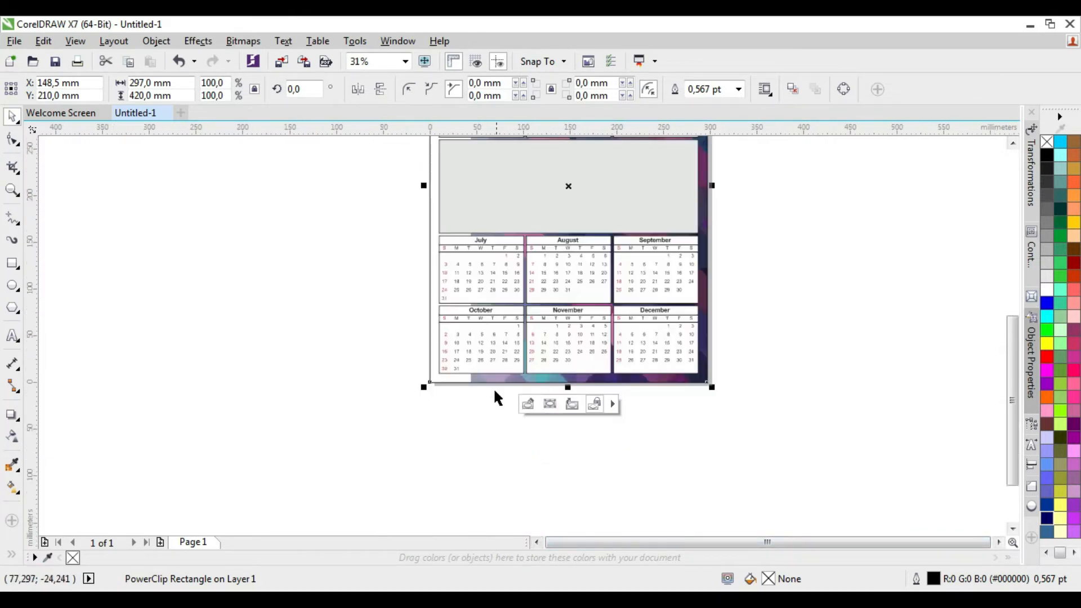
left_click(528, 405)
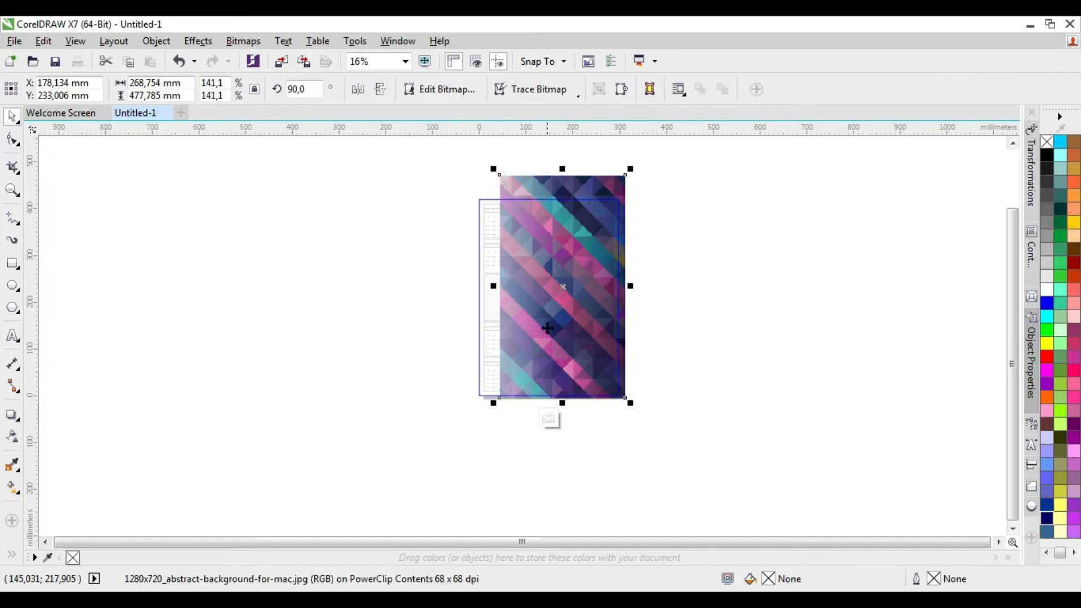
left_click_drag(493, 403, 414, 449)
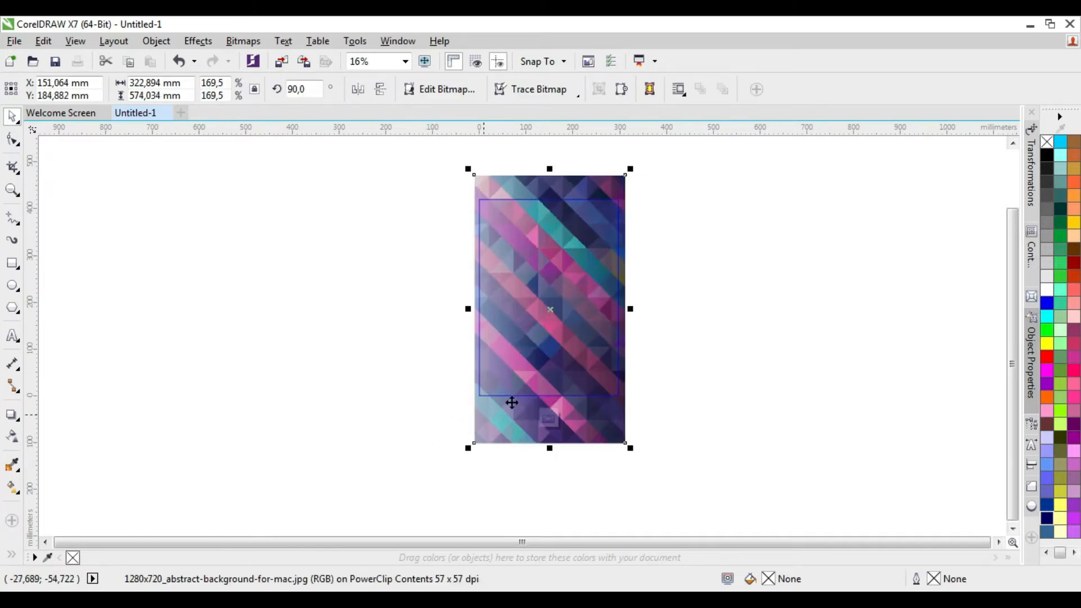
left_click(549, 417)
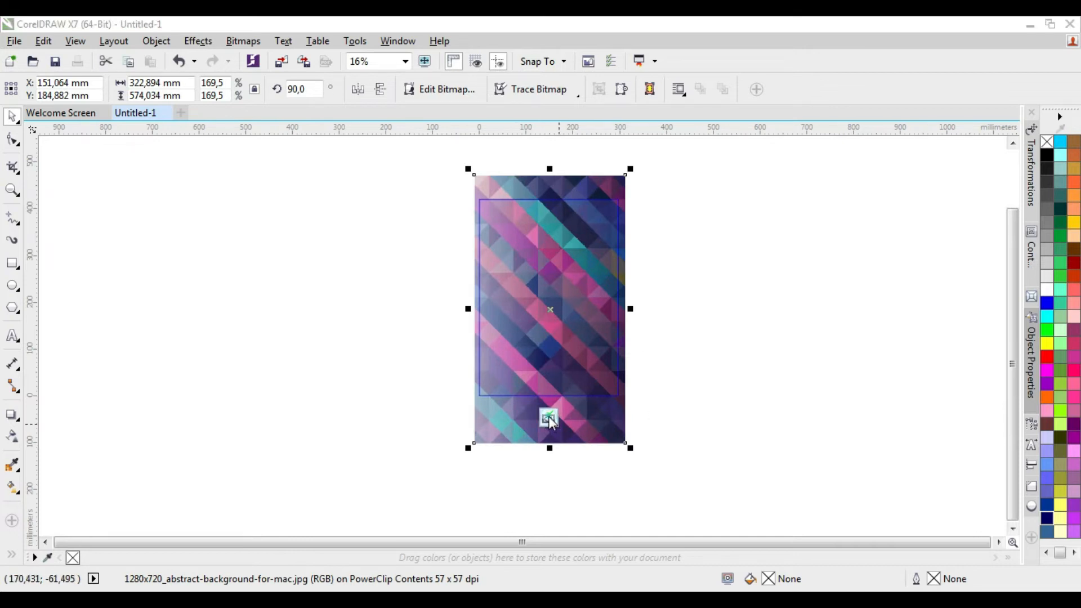
Examine the calendar with its clipped background along the page edges and as a whole page
scroll(521, 279, "up", 5)
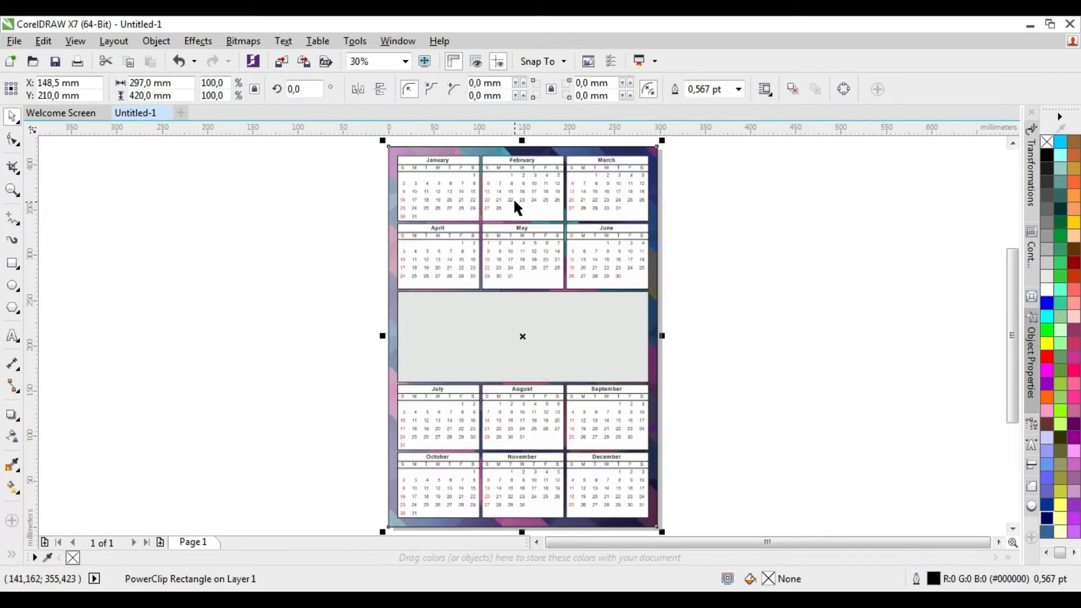
scroll(410, 159, "down", 2)
scroll(336, 209, "down", 1)
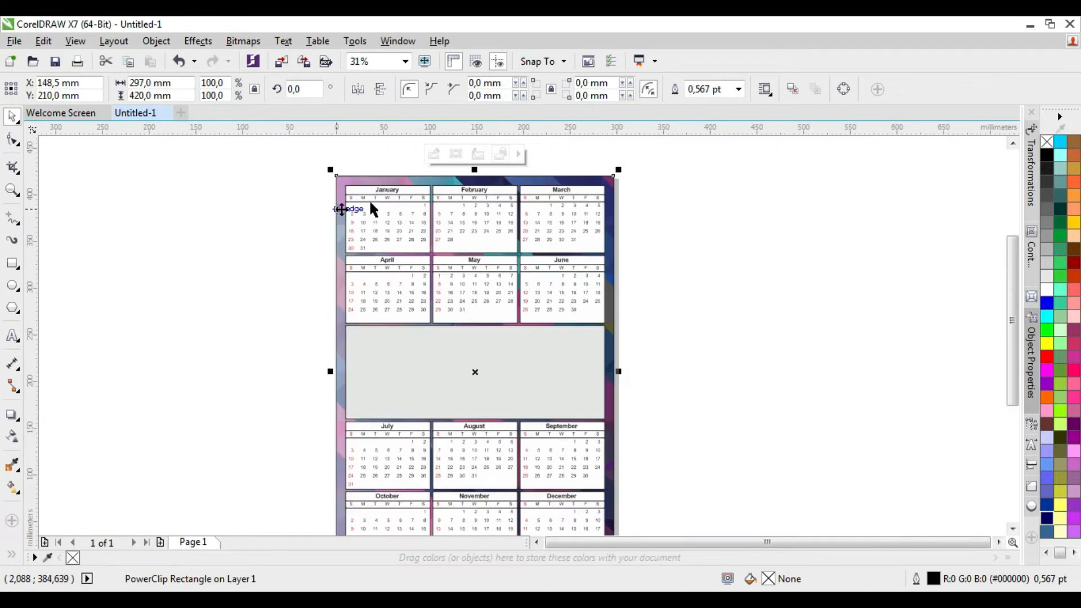
scroll(618, 205, "down", 1)
scroll(547, 321, "up", 1)
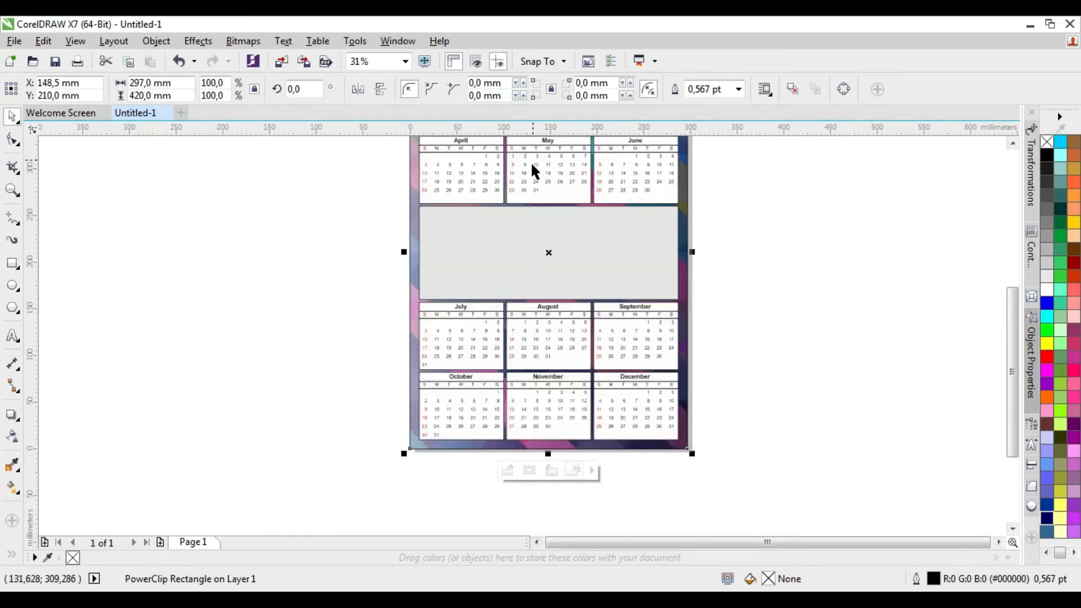
scroll(531, 197, "down", 1)
scroll(526, 186, "up", 1)
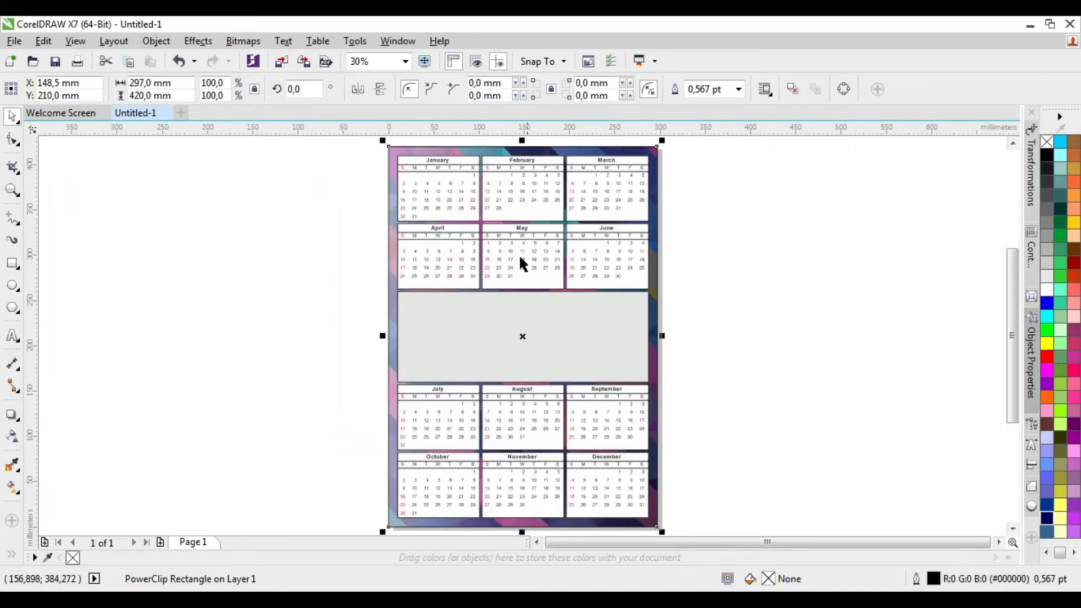
Import the image Tutorial-Cara-Membuat-Background-Abstrak-di-Photoshop from Downloads and place it over the middle of the page, about 323 x 202 mm
left_click(461, 335)
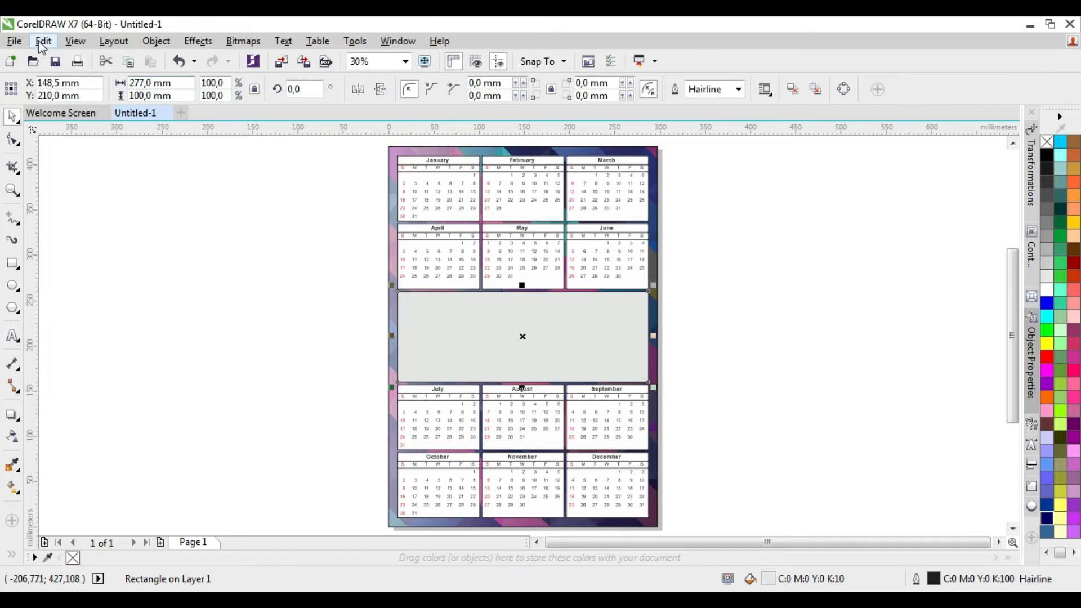
left_click(17, 42)
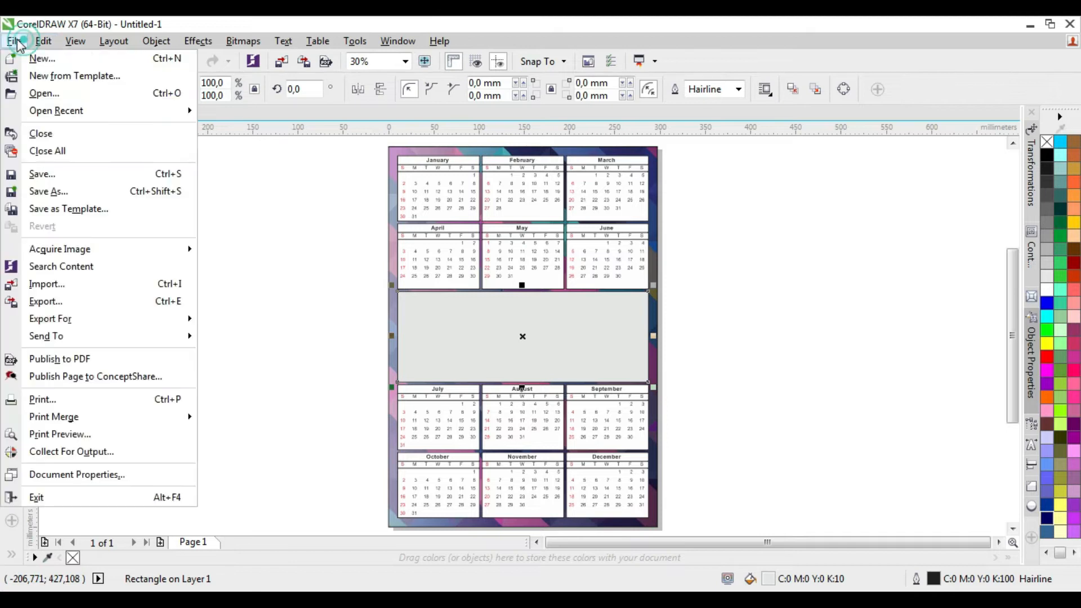
left_click(58, 287)
left_click(888, 348)
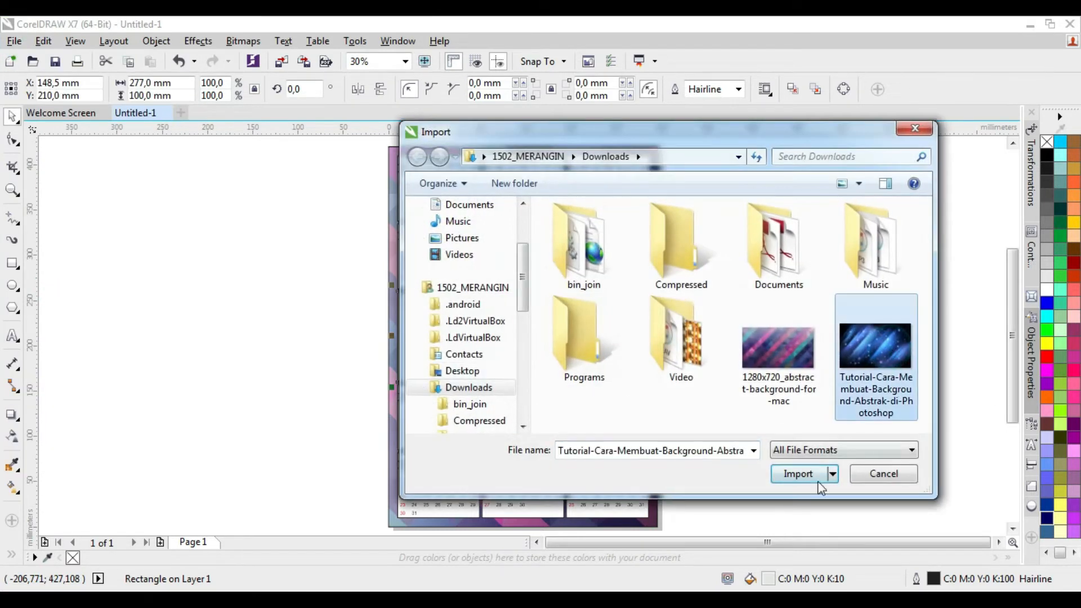
left_click(805, 473)
left_click_drag(708, 390, 869, 453)
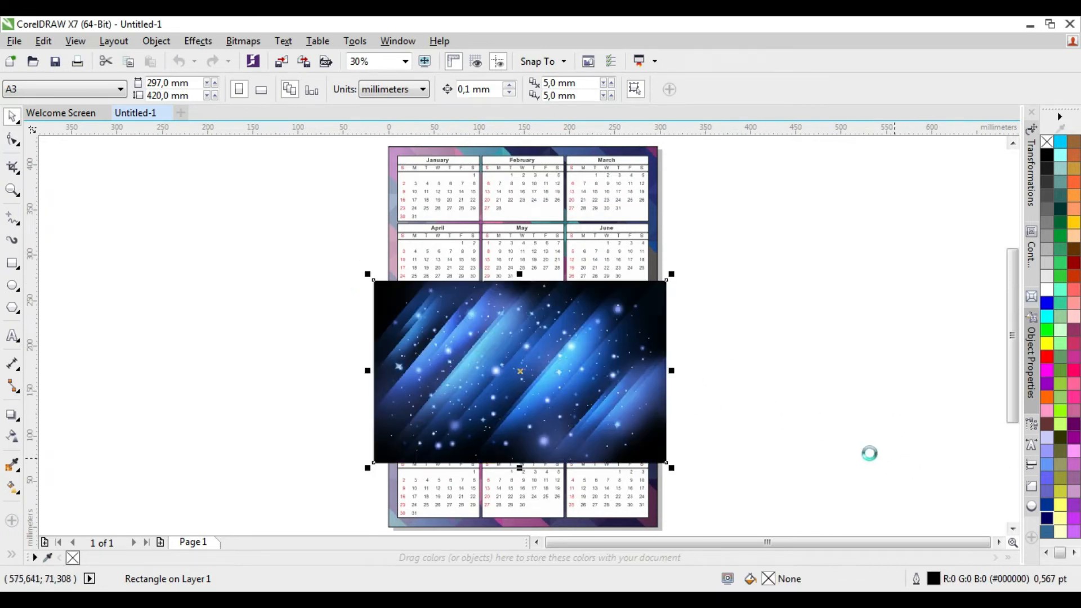
Move the blue image aside to expose the grey picture rectangle and PowerClip it inside that rectangle
left_click_drag(559, 361, 629, 340)
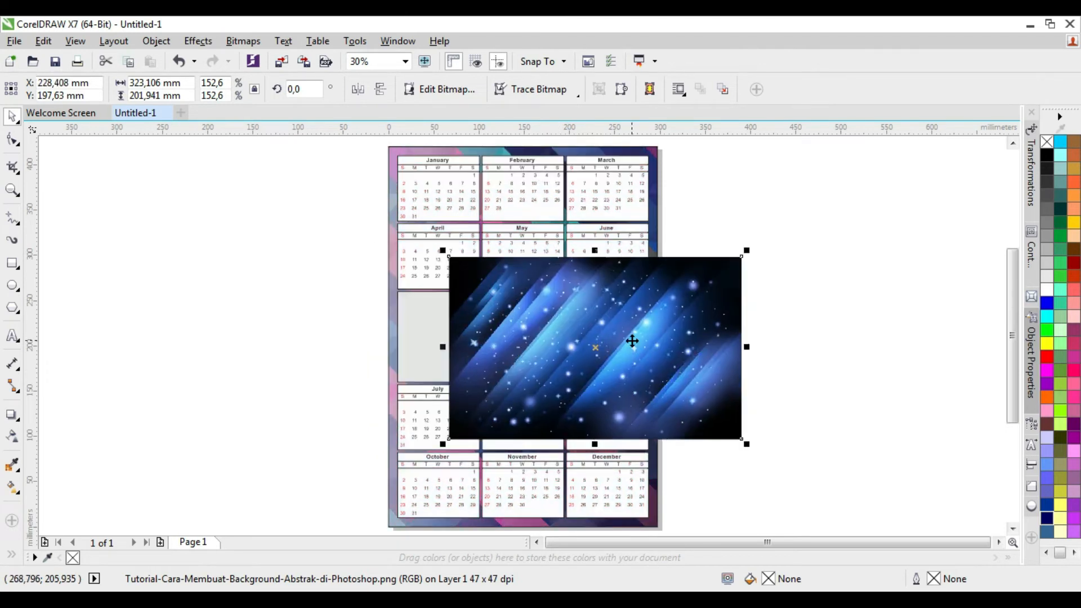
right_click(634, 345)
left_click(718, 154)
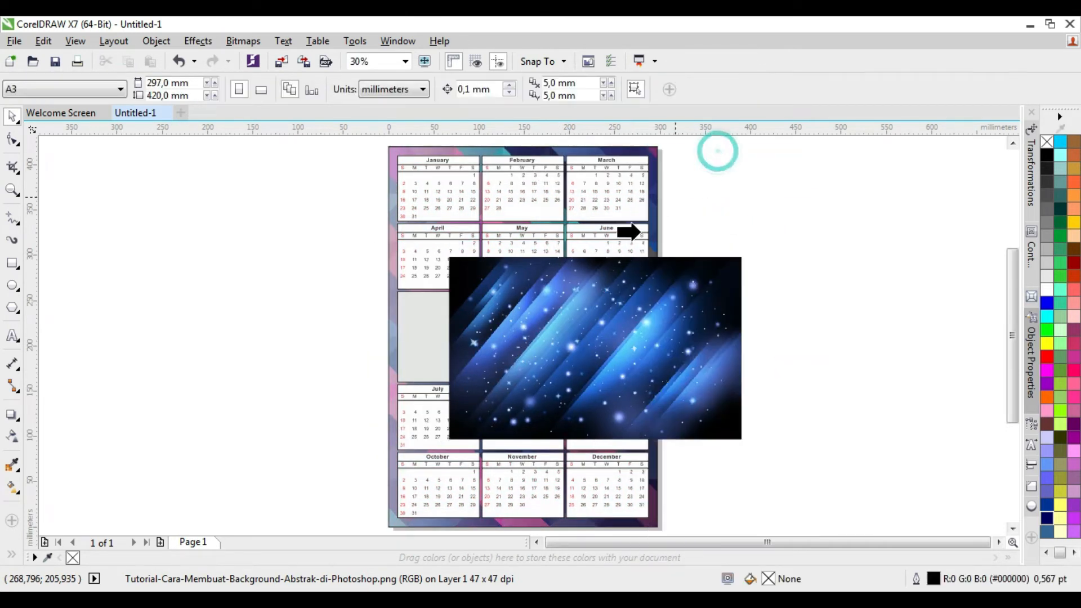
left_click(417, 321)
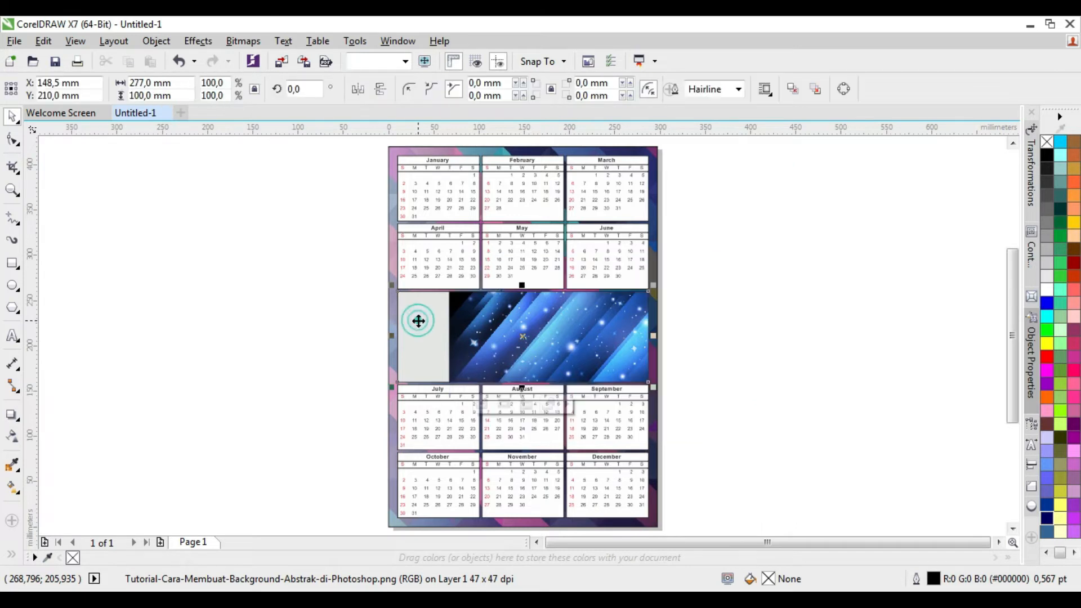
Edit the banner's PowerClip contents, moving the blue image to fill the frame's full width, then finish editing and deselect everything
left_click(481, 404)
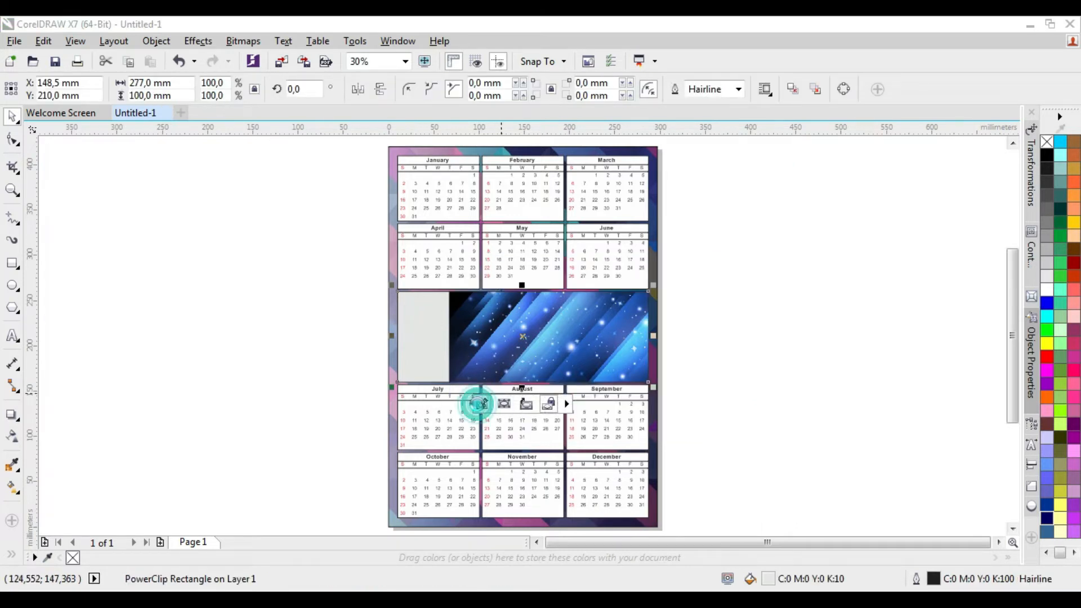
left_click(532, 334)
left_click_drag(532, 334, 469, 332)
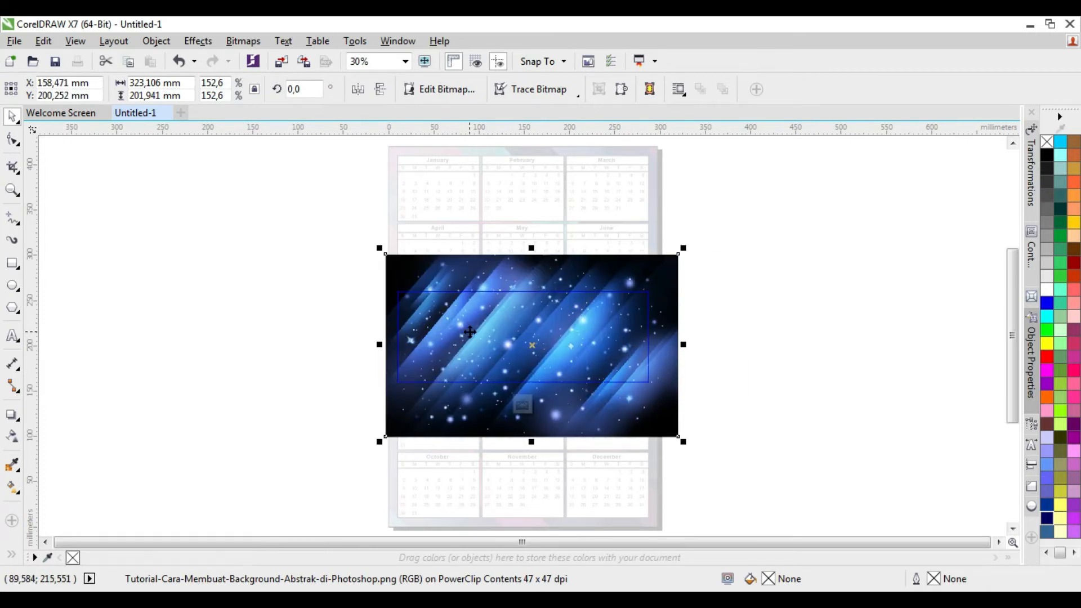
left_click(524, 403)
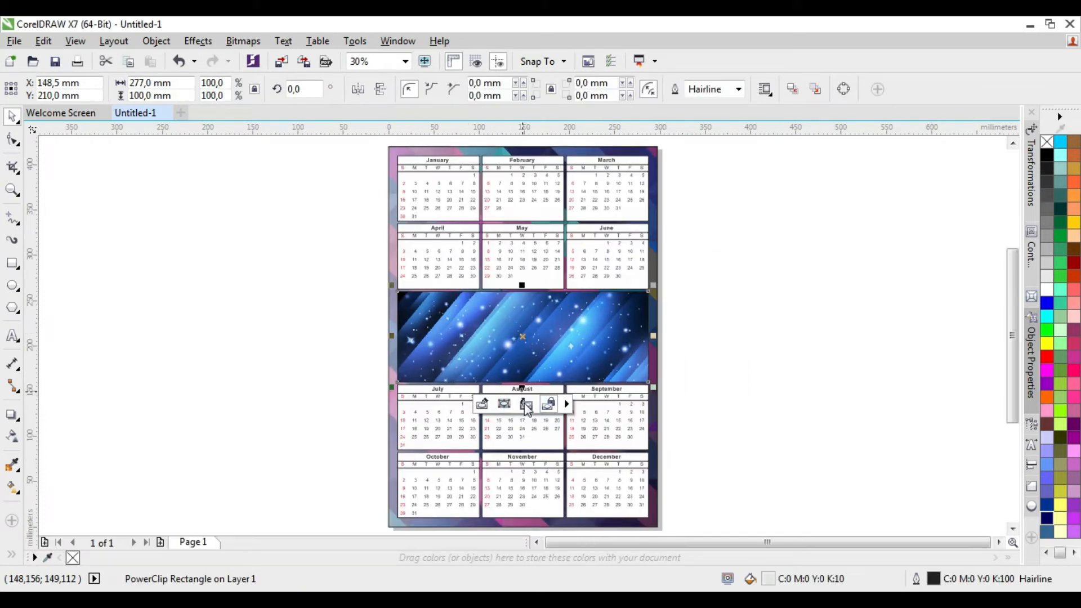
left_click(737, 314)
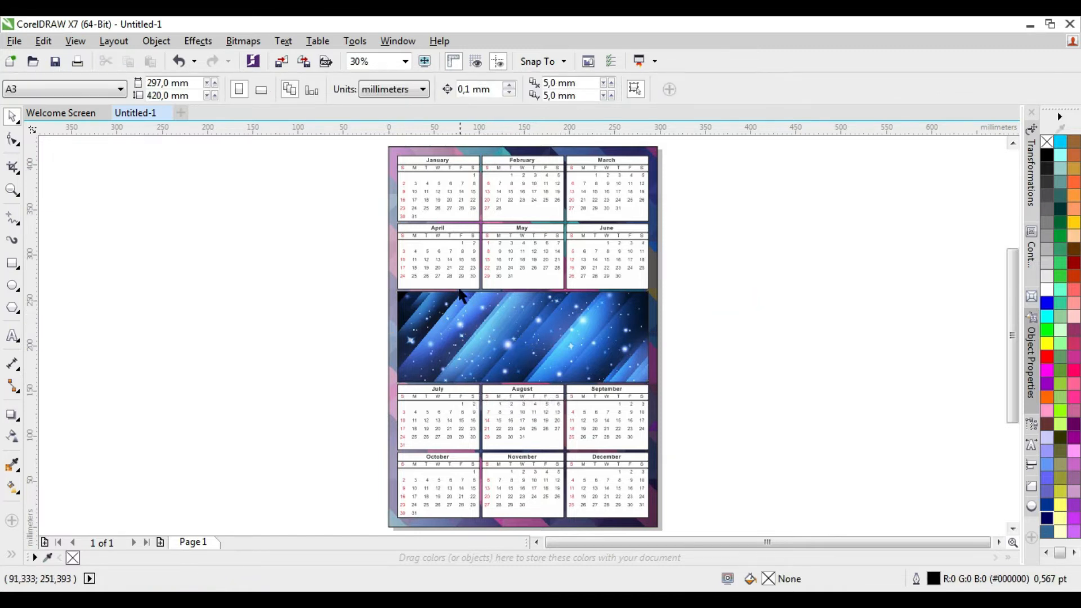
Add the artistic text KALENDER over the blue banner and set its font size to 100 pt
left_click(13, 337)
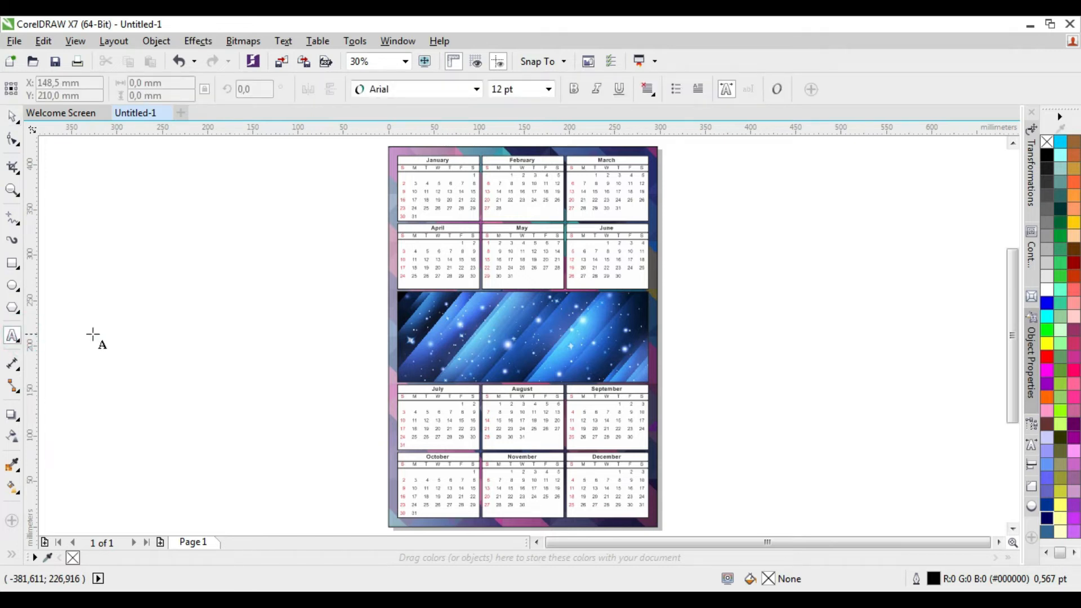
left_click(454, 319)
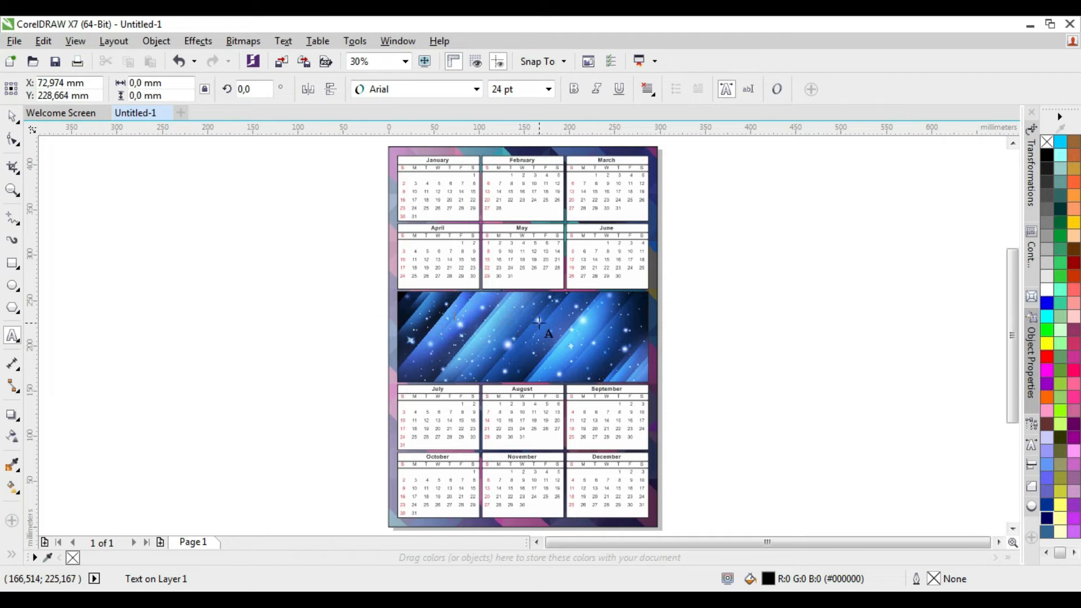
type("KALENDER")
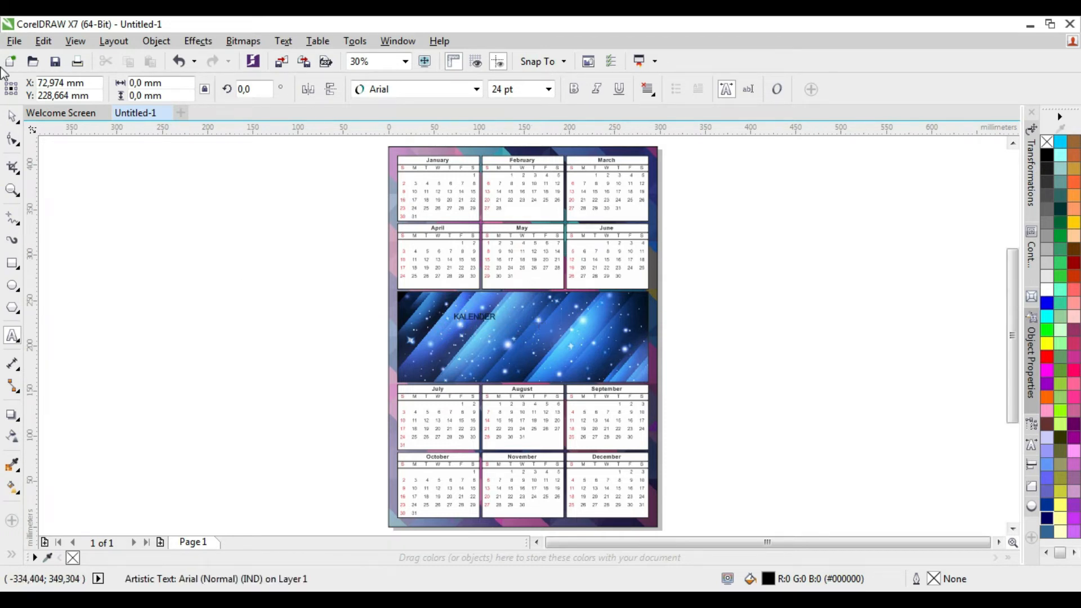
left_click(18, 116)
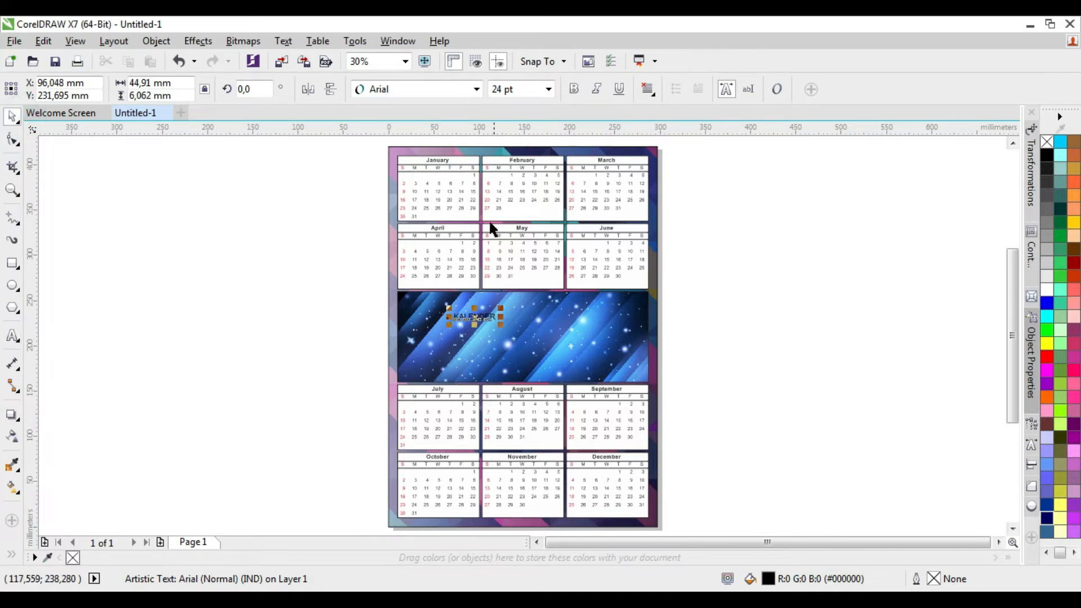
left_click(548, 89)
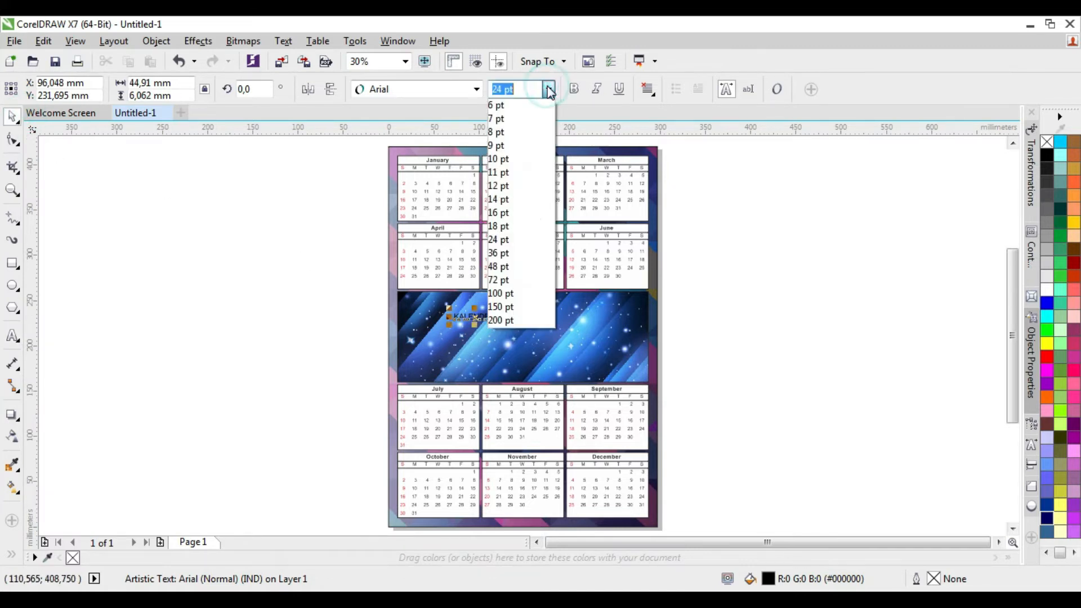
left_click(532, 294)
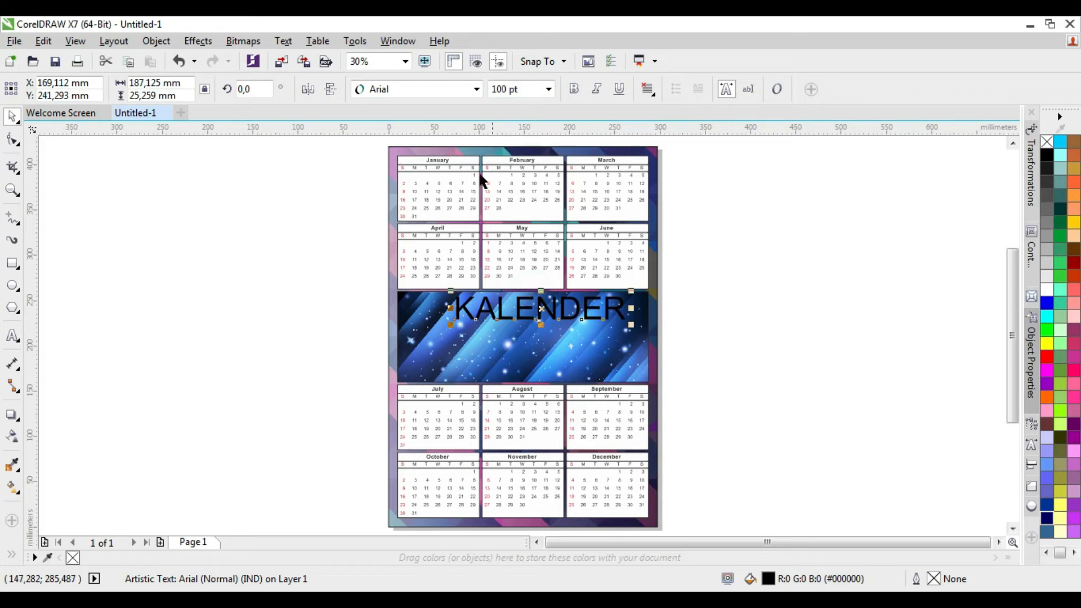
Centre the KALENDER title horizontally on the blue banner
left_click(424, 341, "shift")
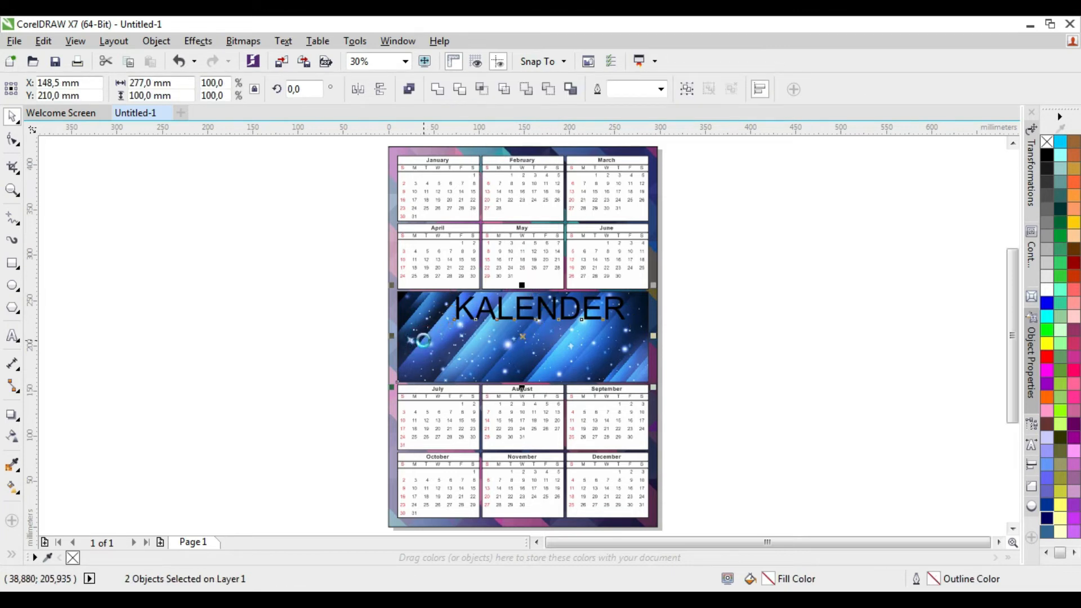
key("c")
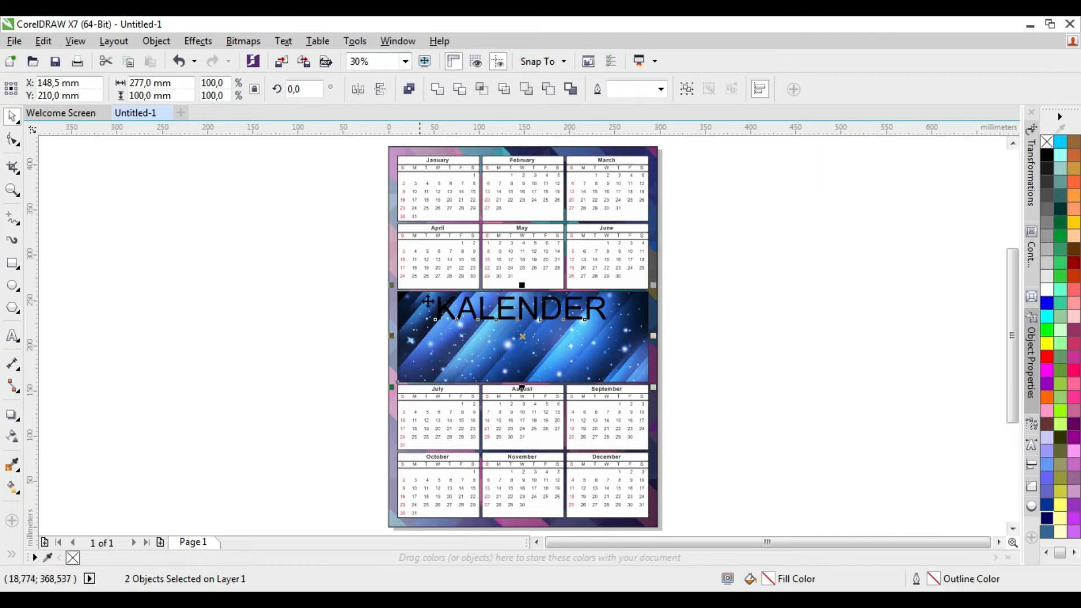
left_click(326, 320)
Change the KALENDER title's font to Atlas and move it so that it lies within the blue banner's width
left_click(482, 311)
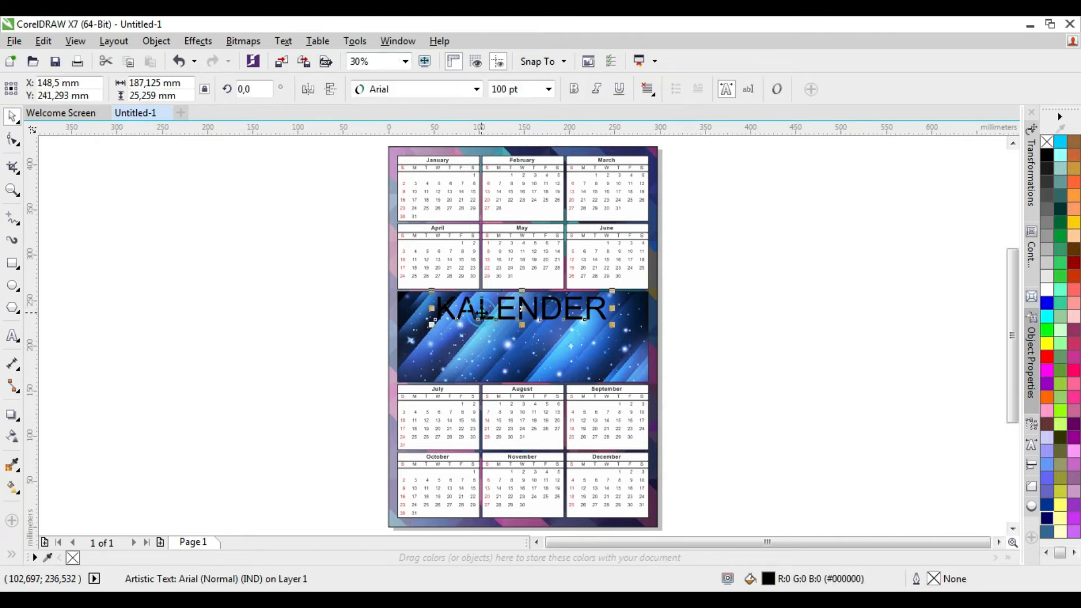
left_click(476, 89)
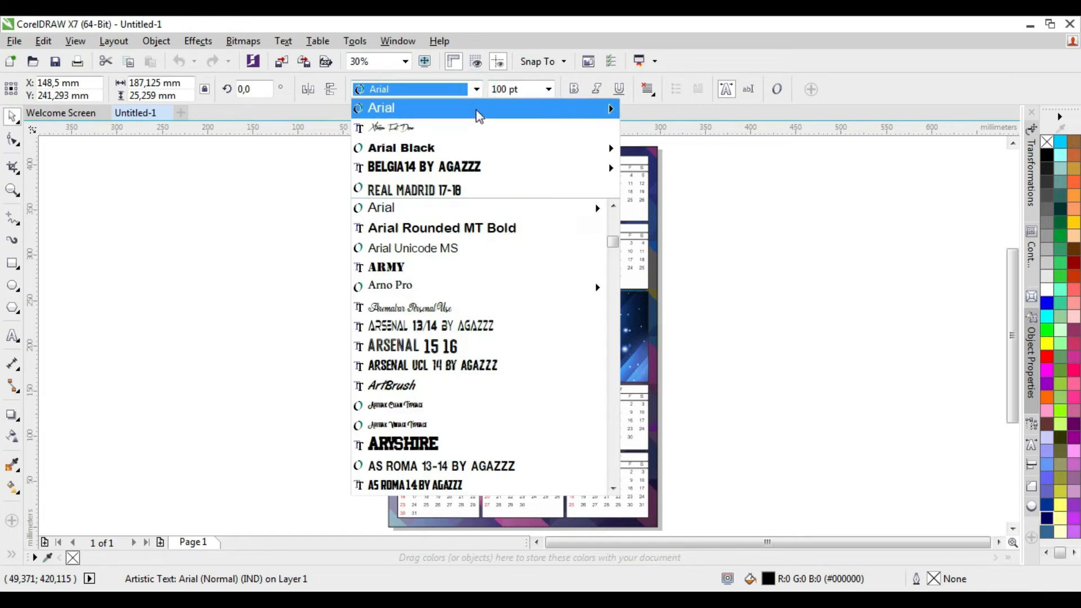
mouse_move(493, 168)
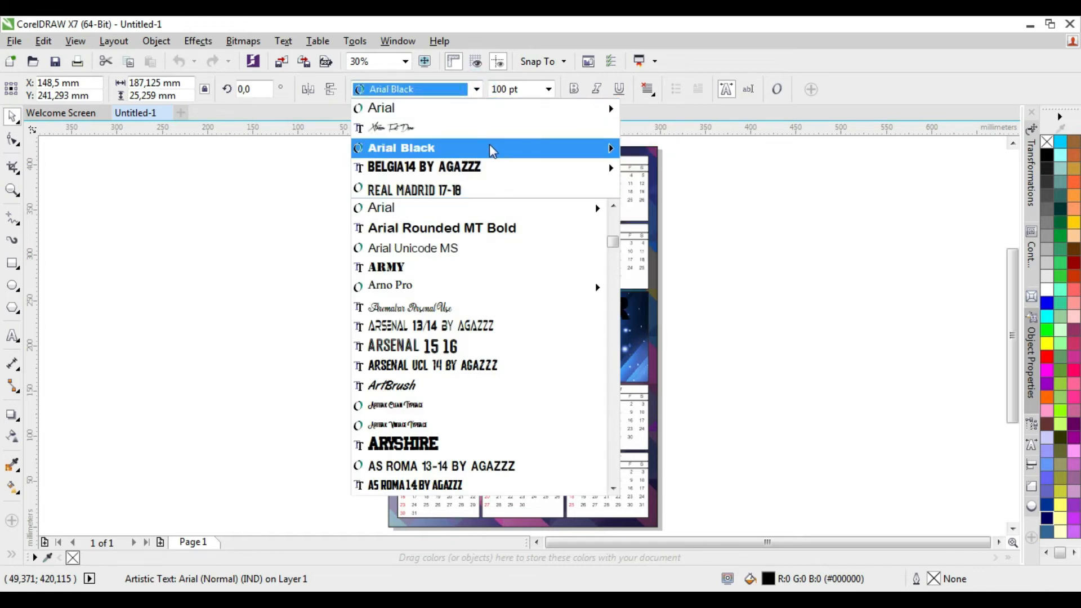
scroll(563, 261, "down", 9)
scroll(485, 264, "up", 3)
left_click(411, 266)
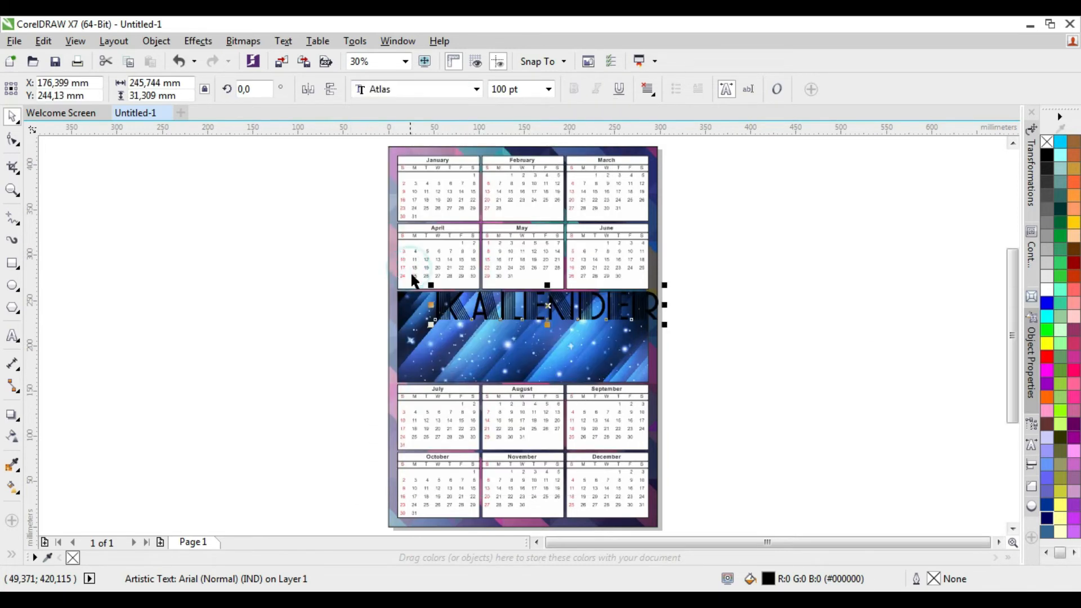
left_click_drag(548, 306, 527, 316)
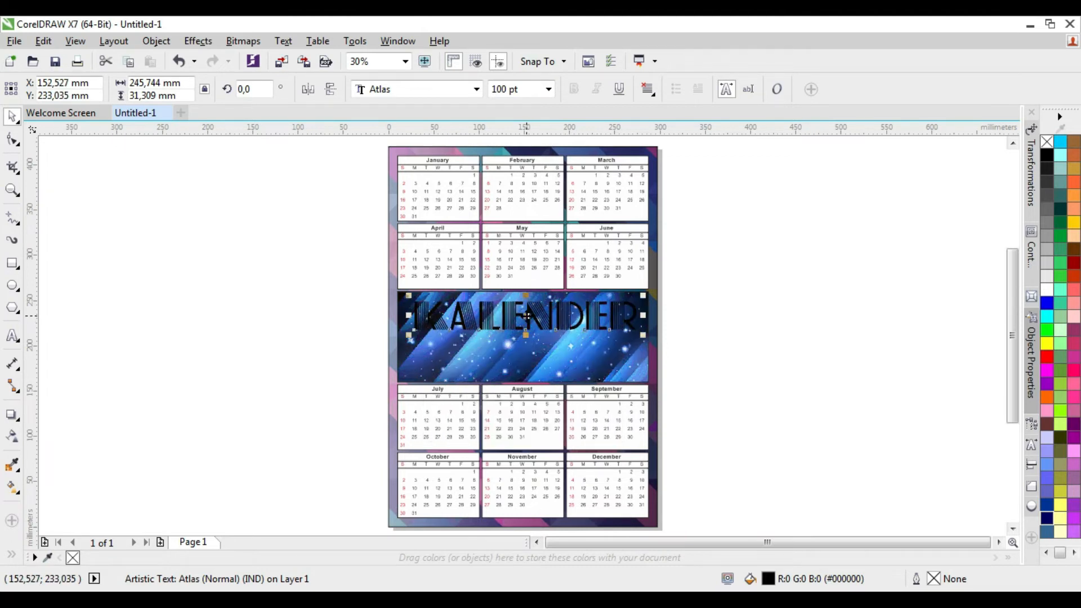
Fill the KALENDER title with white and set its font size to 72 pt
left_click(1047, 287)
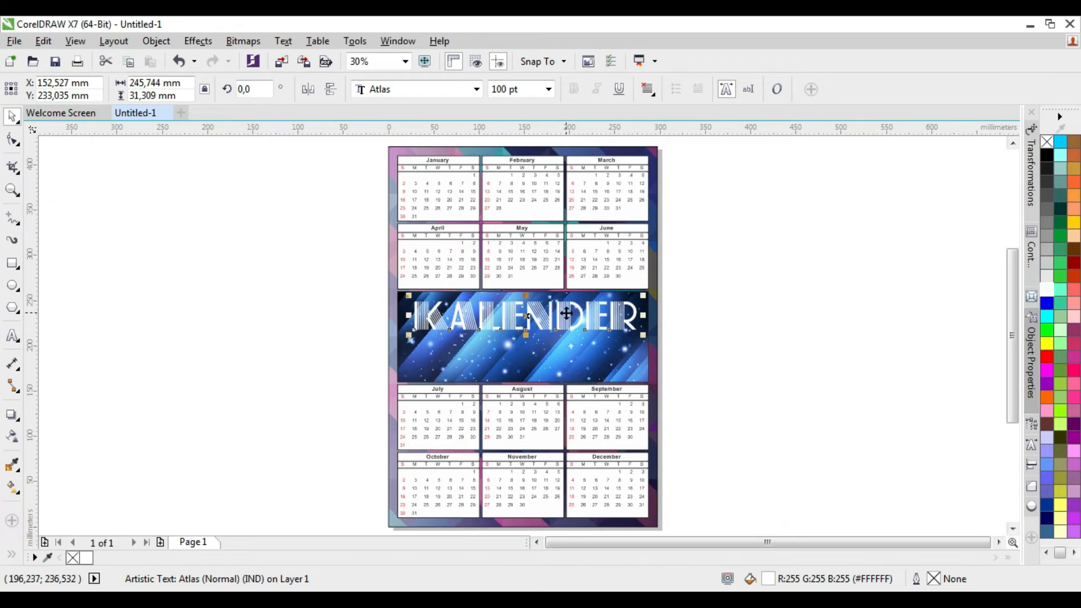
scroll(566, 313, "up", 2)
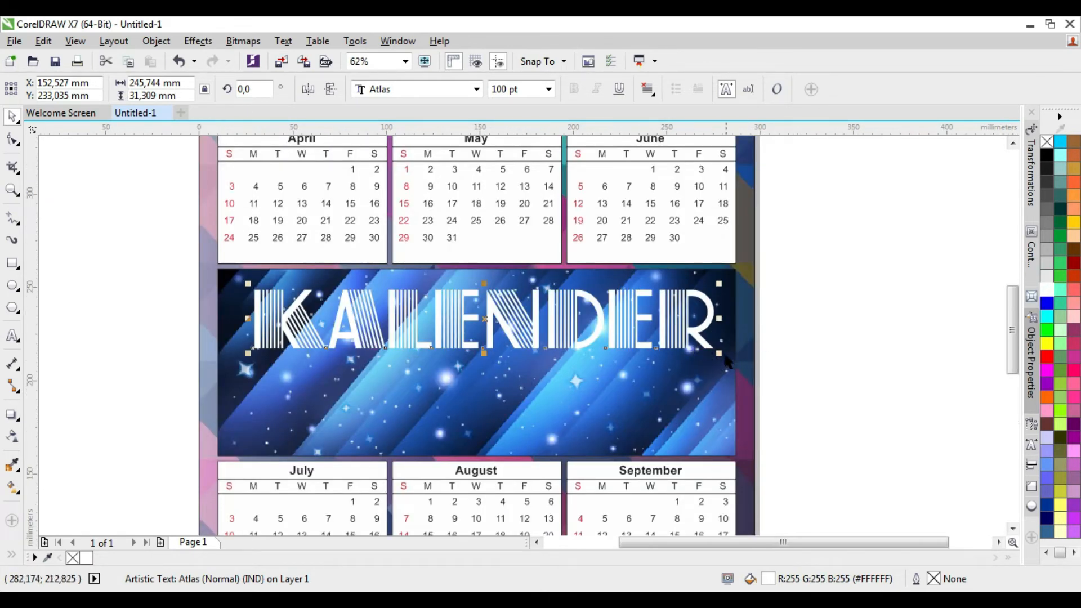
left_click(548, 89)
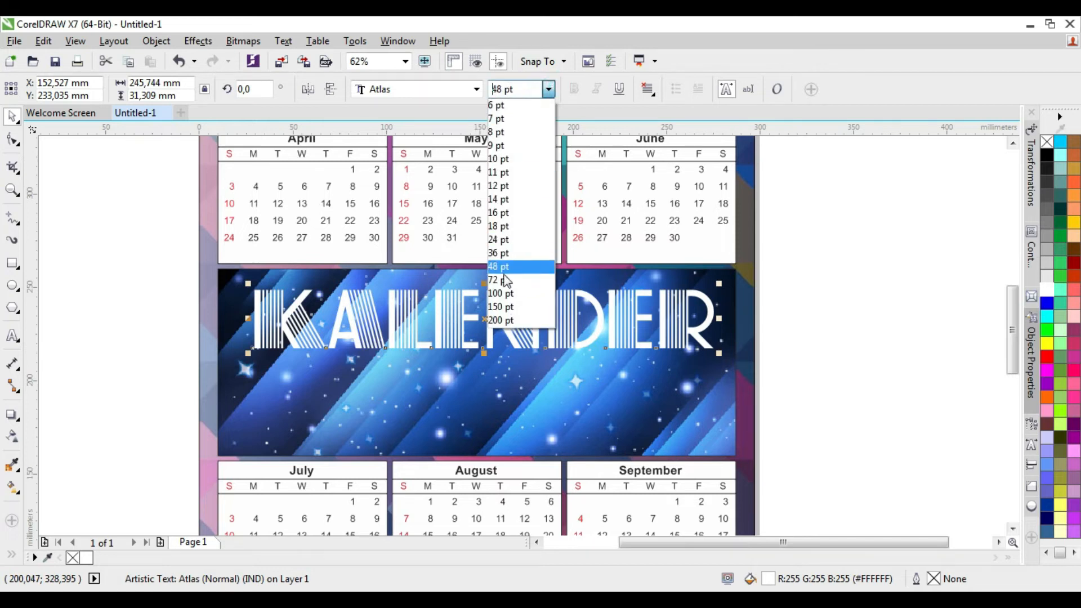
left_click(500, 282)
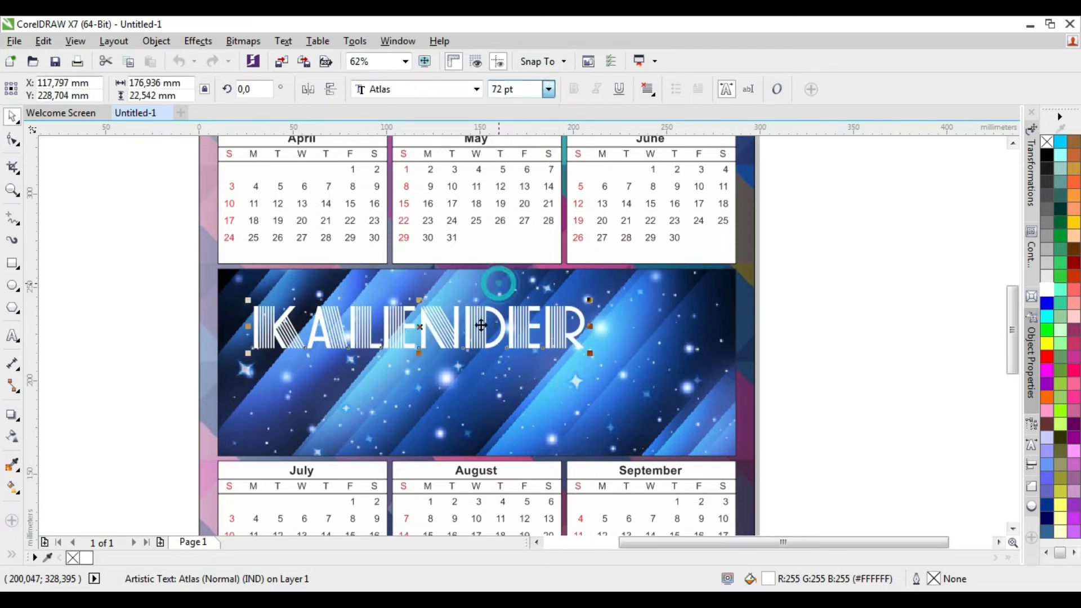
Centre the KALENDER title horizontally on the banner and move it slightly upward
left_click(482, 289, "shift")
key("c")
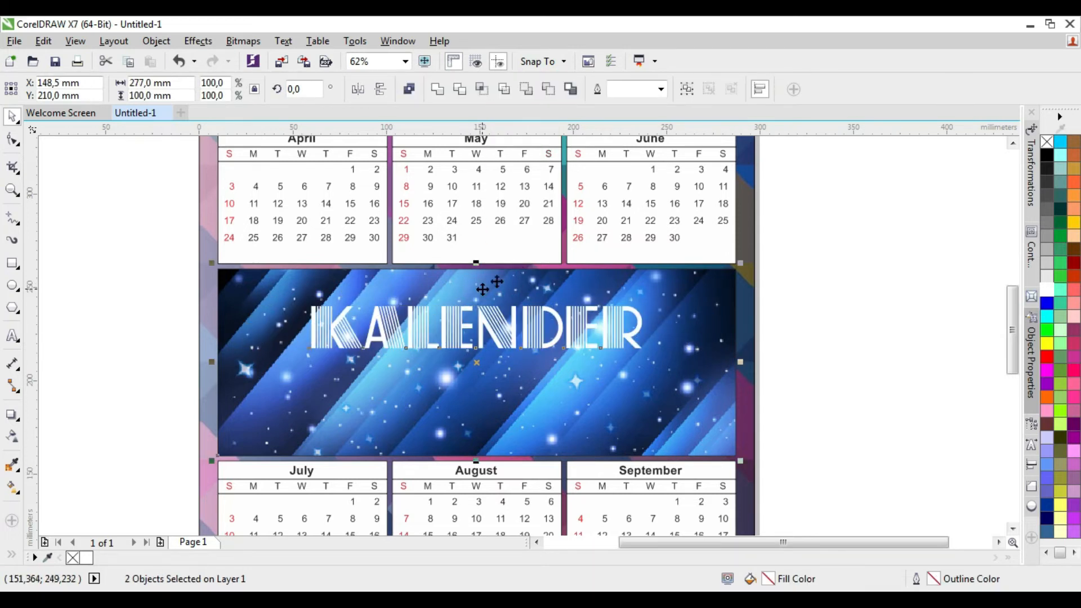
left_click(883, 281)
left_click(480, 315)
left_click_drag(480, 315, 480, 304)
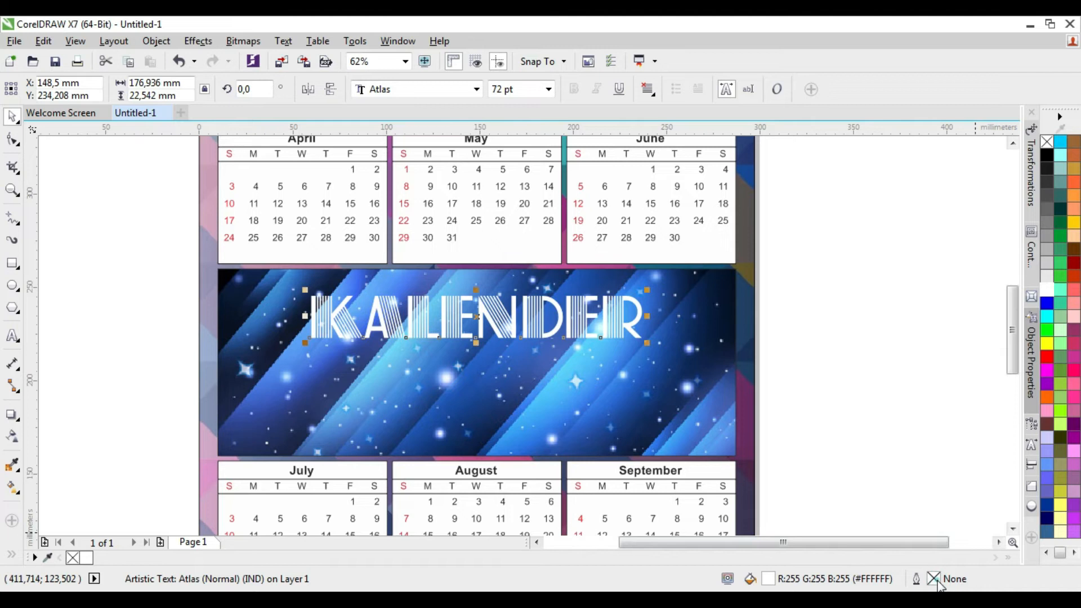
Give the KALENDER title a 2.0 pt black outline with round line caps
double_click(935, 580)
left_click_drag(524, 145, 712, 145)
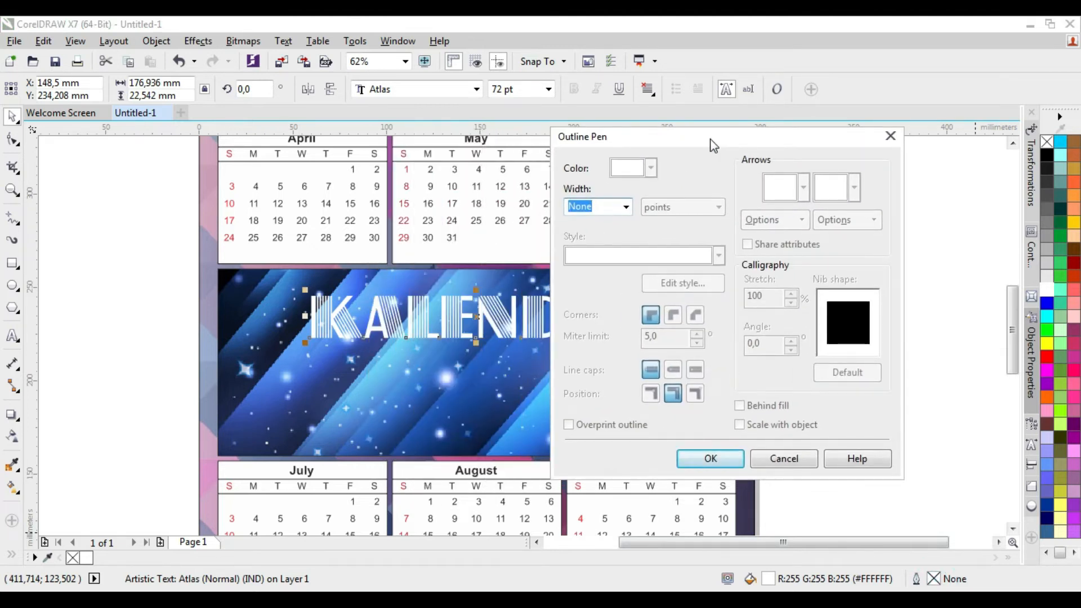
left_click(626, 207)
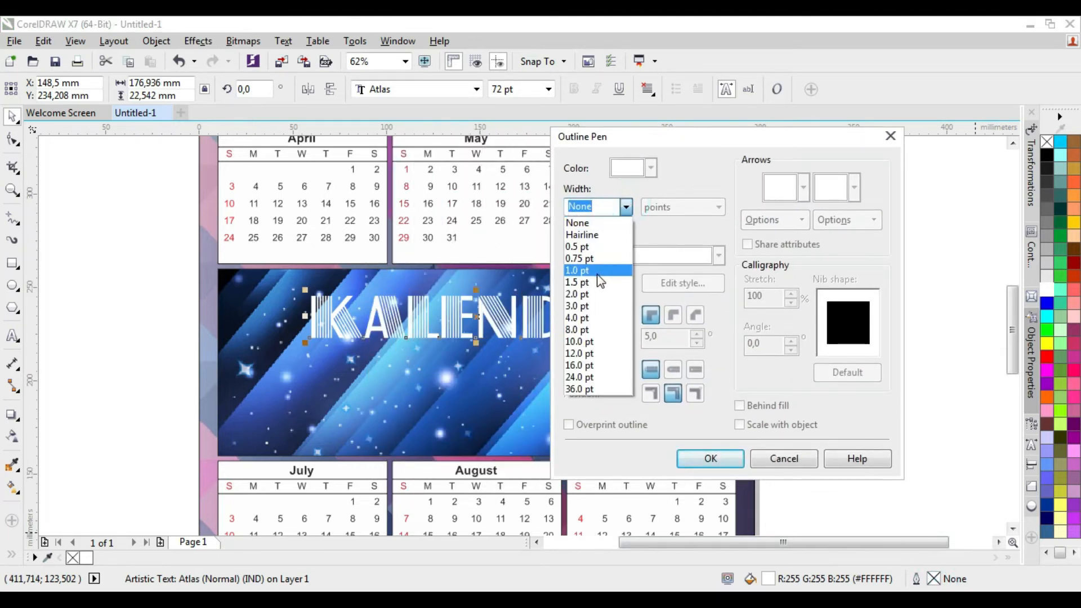
left_click(588, 294)
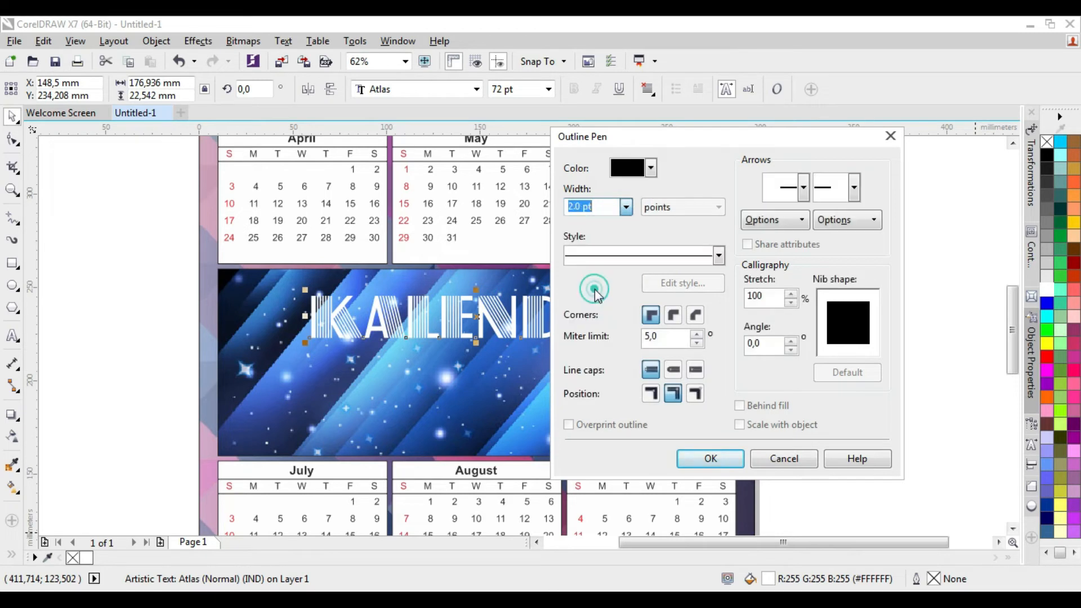
left_click(673, 371)
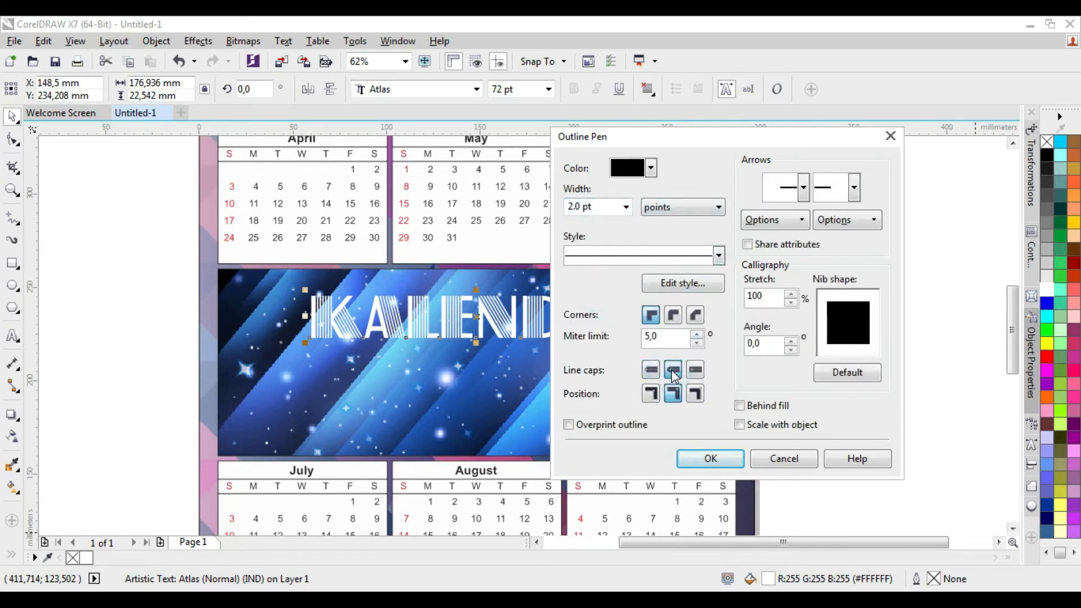
left_click(700, 460)
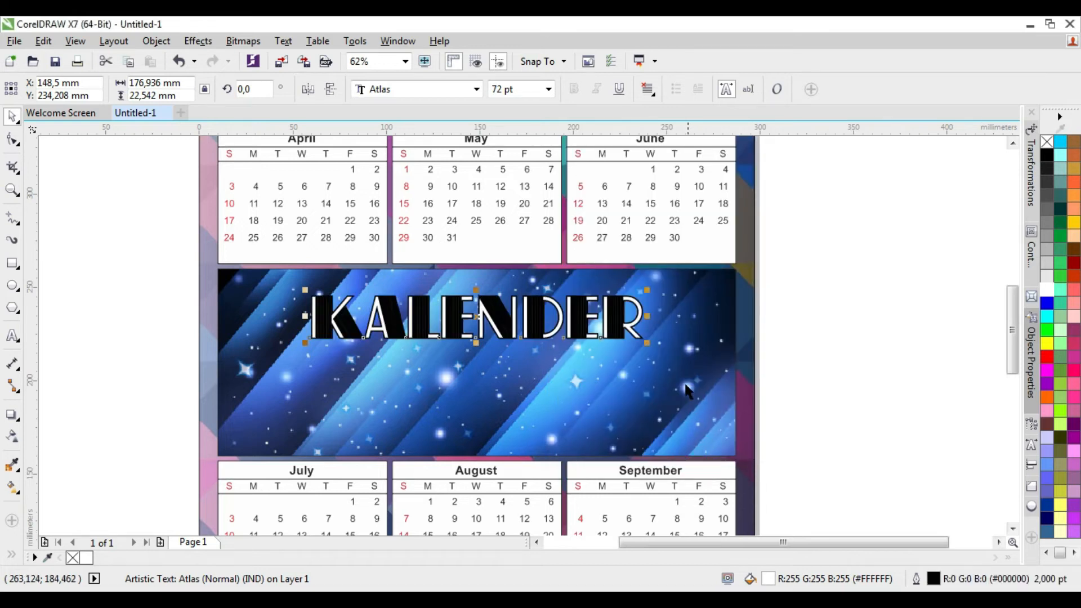
Reduce the KALENDER title's outline width to 1.0 pt and deselect it
double_click(932, 579)
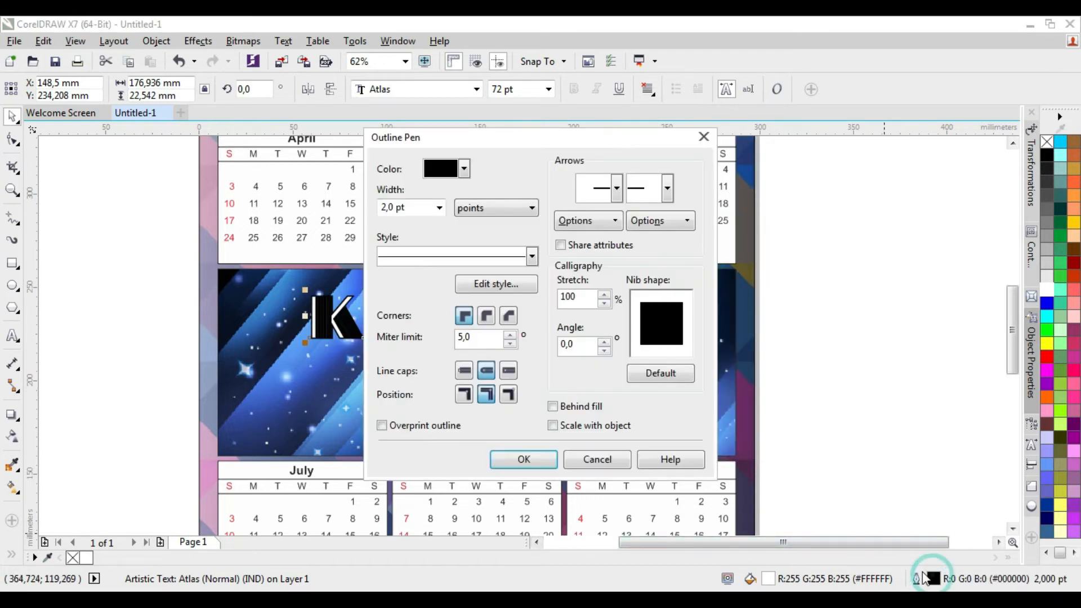
left_click(439, 207)
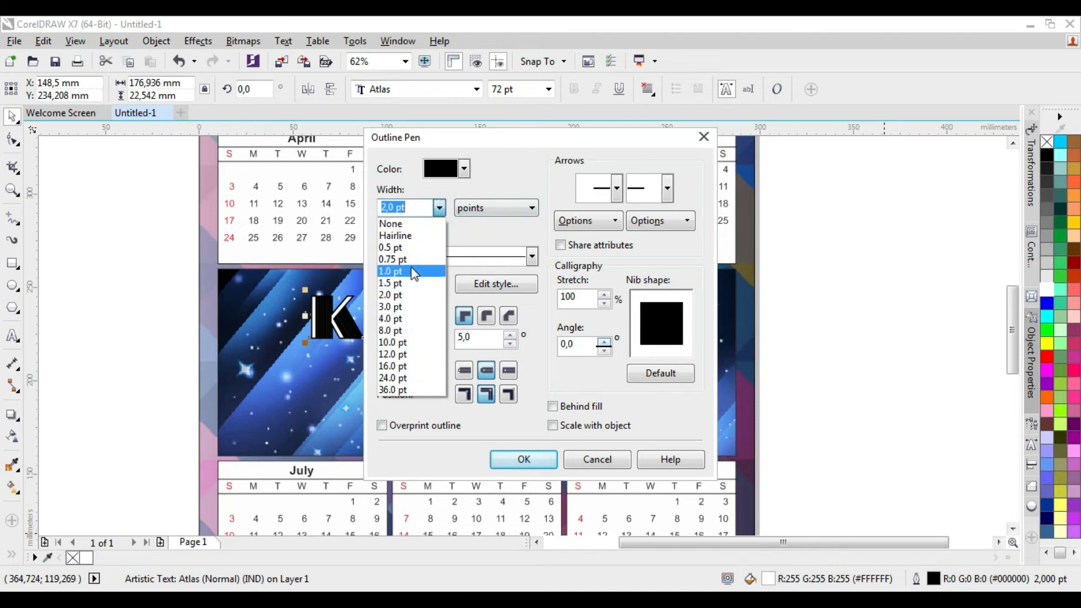
left_click(400, 271)
left_click(524, 460)
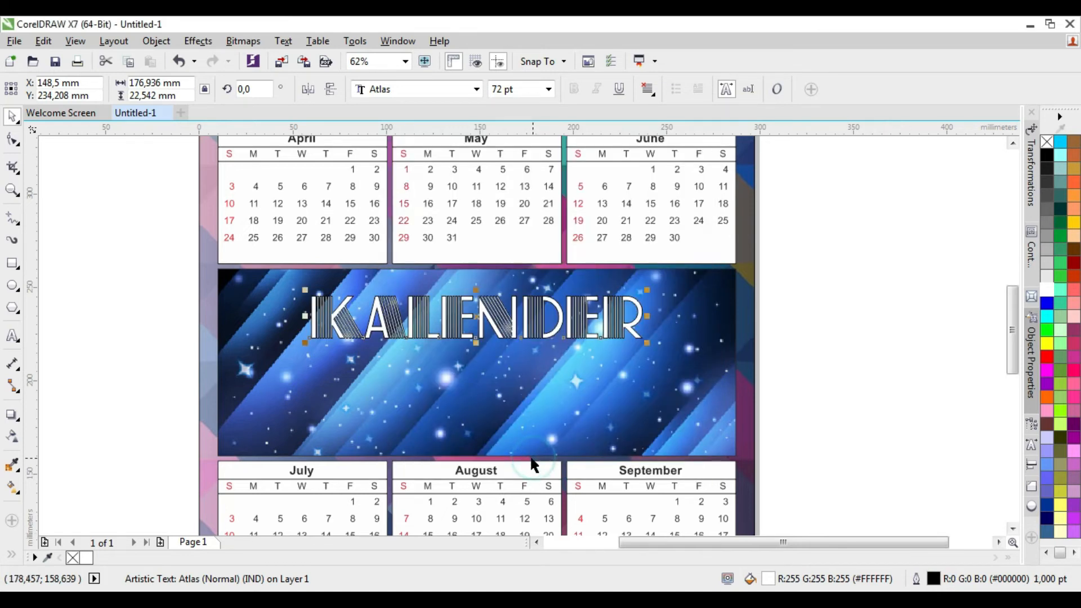
left_click(159, 293)
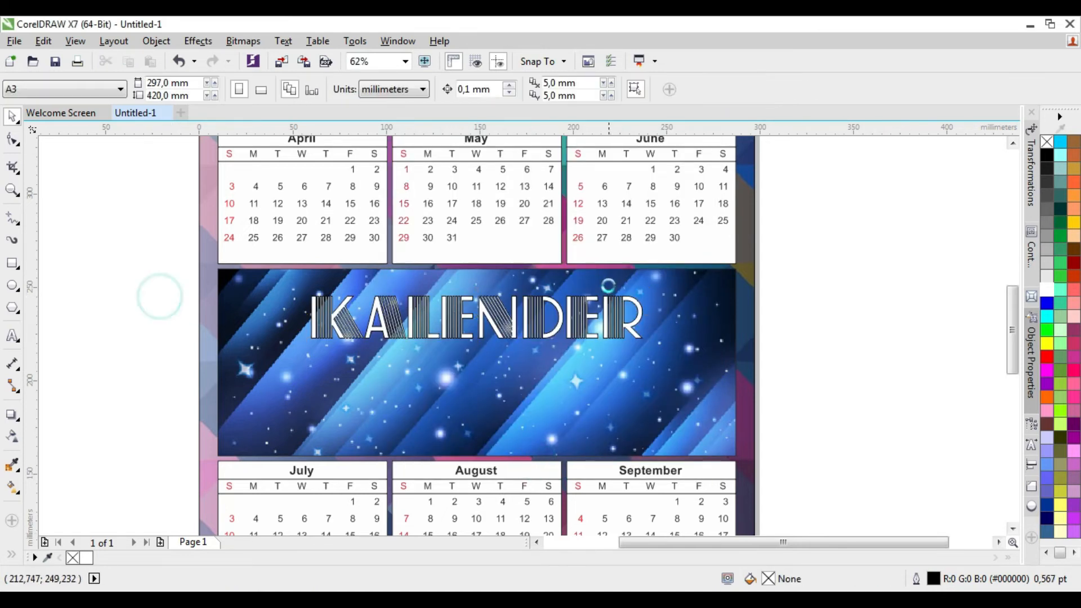
key("F3")
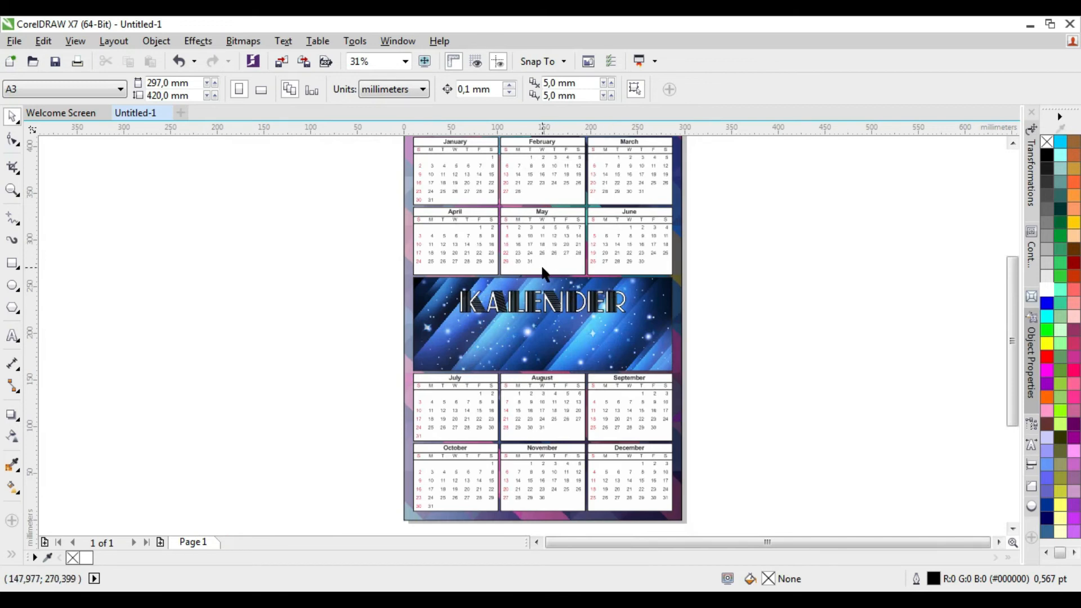
Add the artistic text 2022 on the banner below the KALENDER title
scroll(544, 273, "up", 2)
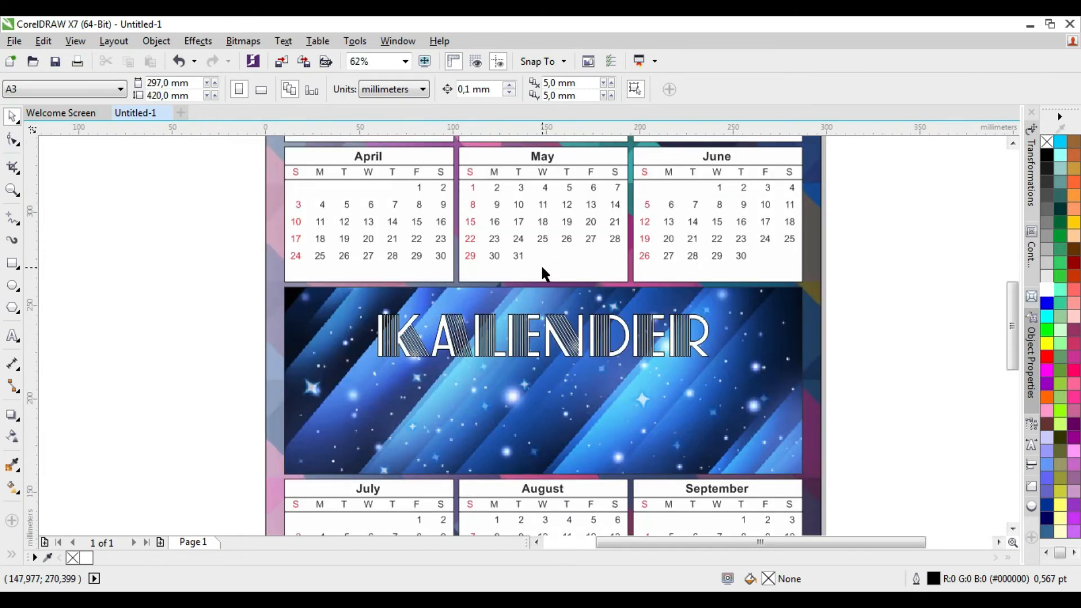
left_click(12, 337)
left_click(475, 410)
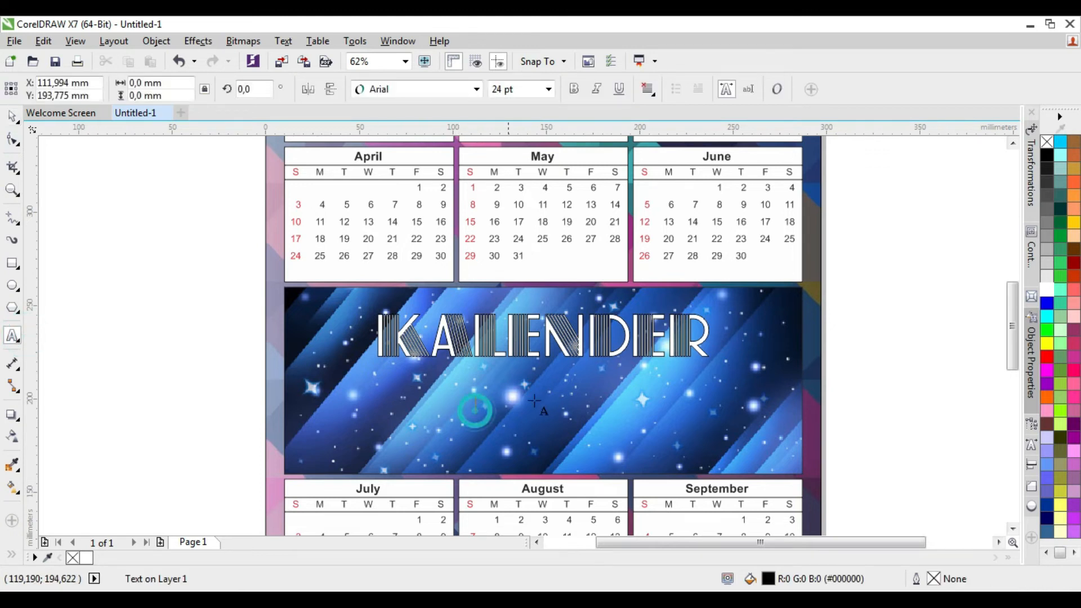
type("2022")
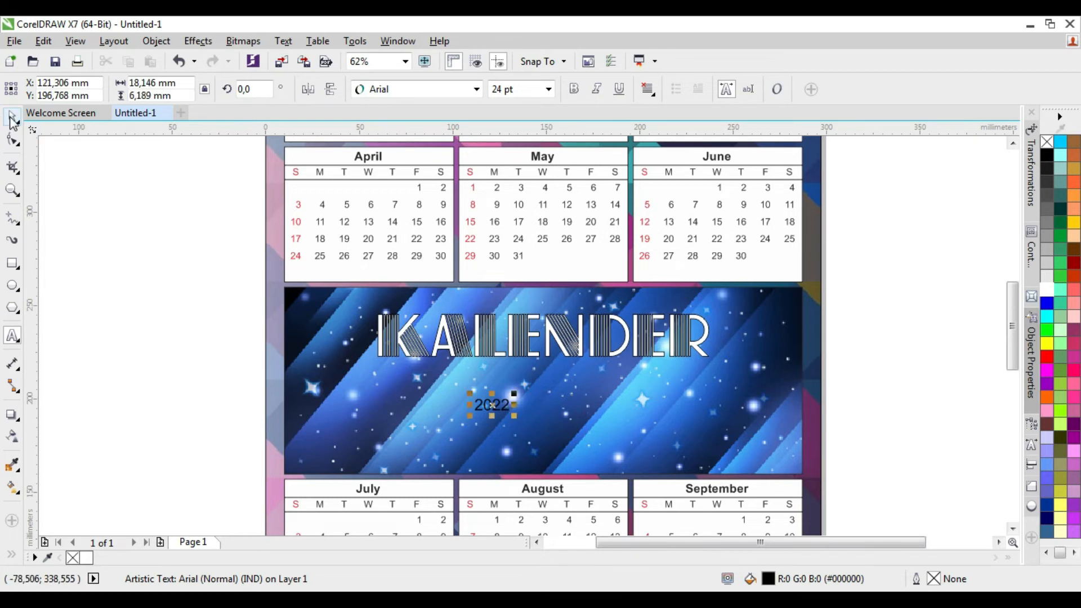
left_click(13, 118)
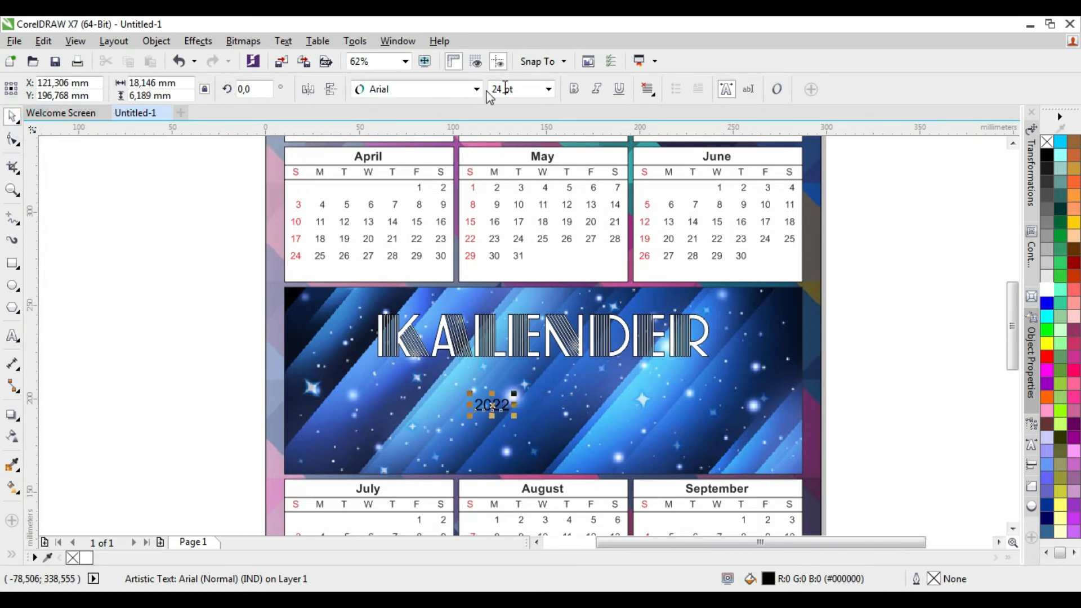
Set the 2022 text's font size to 80 pt and move it slightly down below the title
left_click(547, 91)
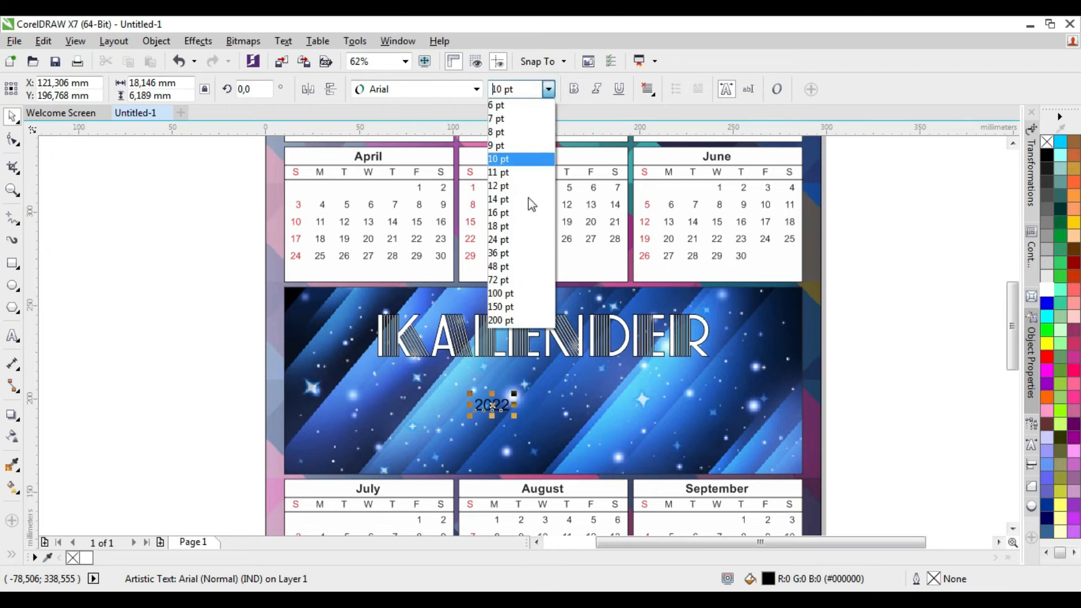
left_click(519, 284)
left_click(493, 90)
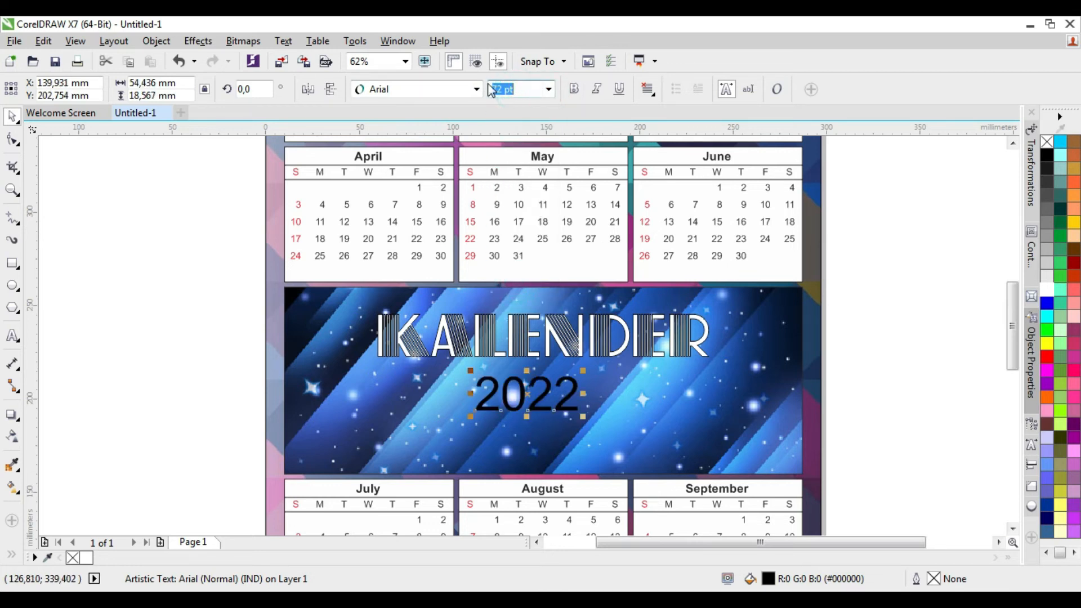
type("80")
key("Return")
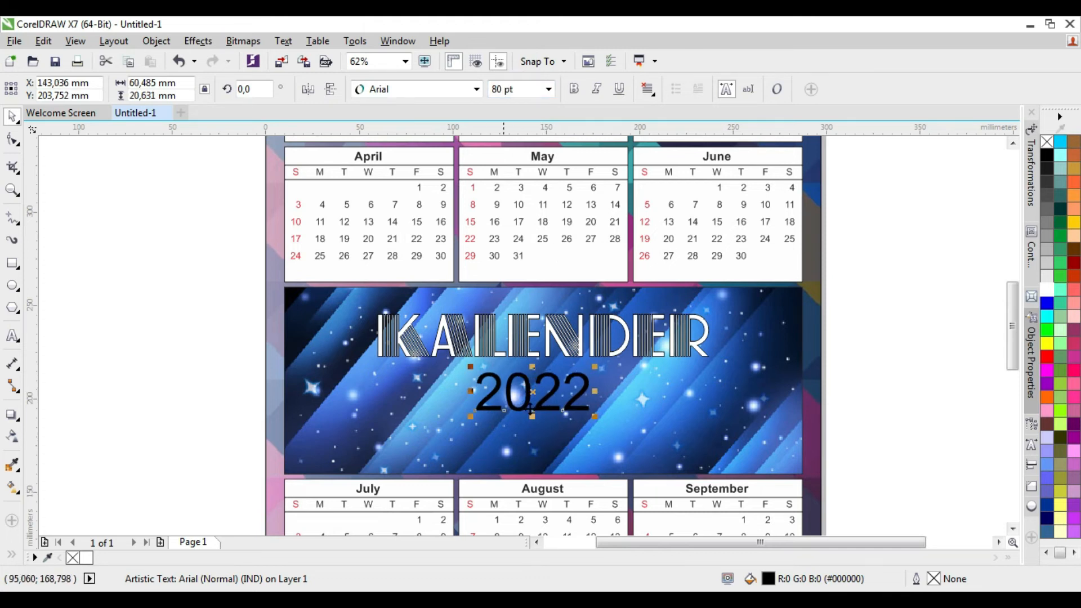
left_click_drag(533, 391, 532, 400)
left_click(419, 406)
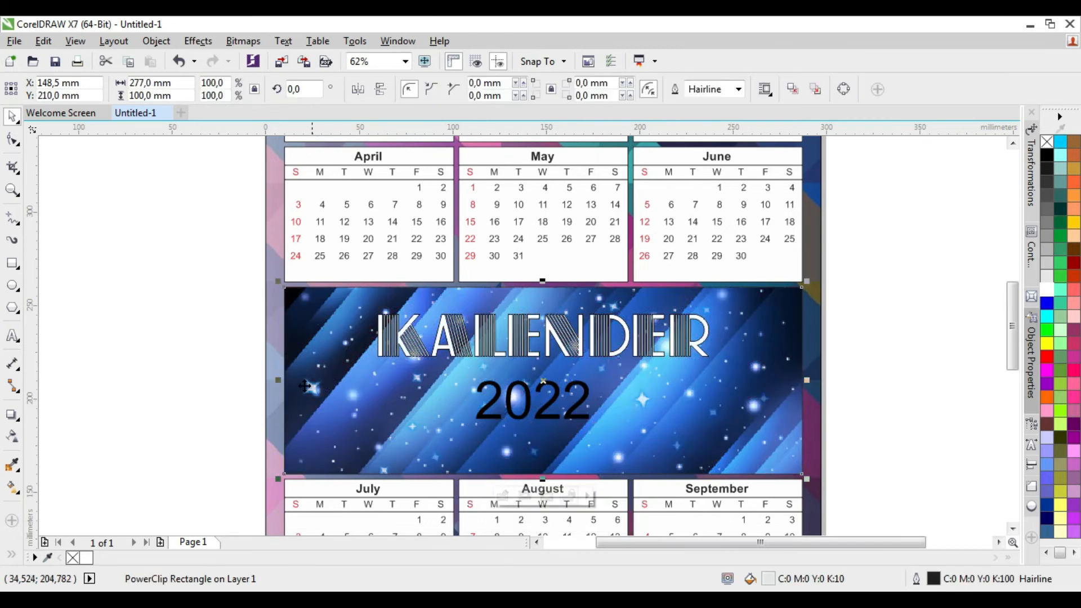
left_click(154, 393)
Set the 2022 banner text to Arial Bold and fill it with white
left_click(554, 401)
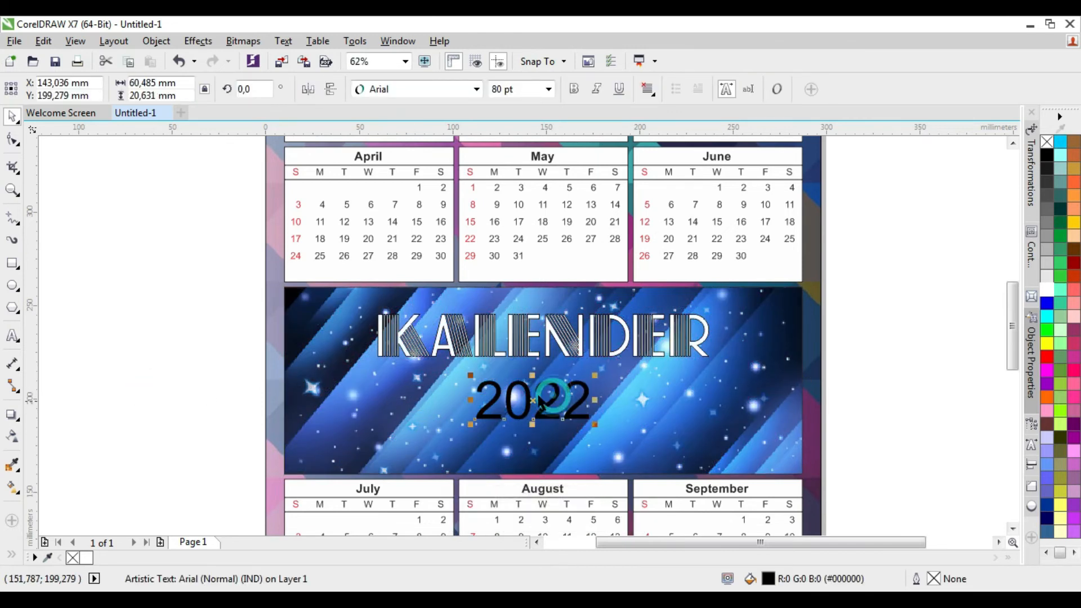
left_click(1031, 388)
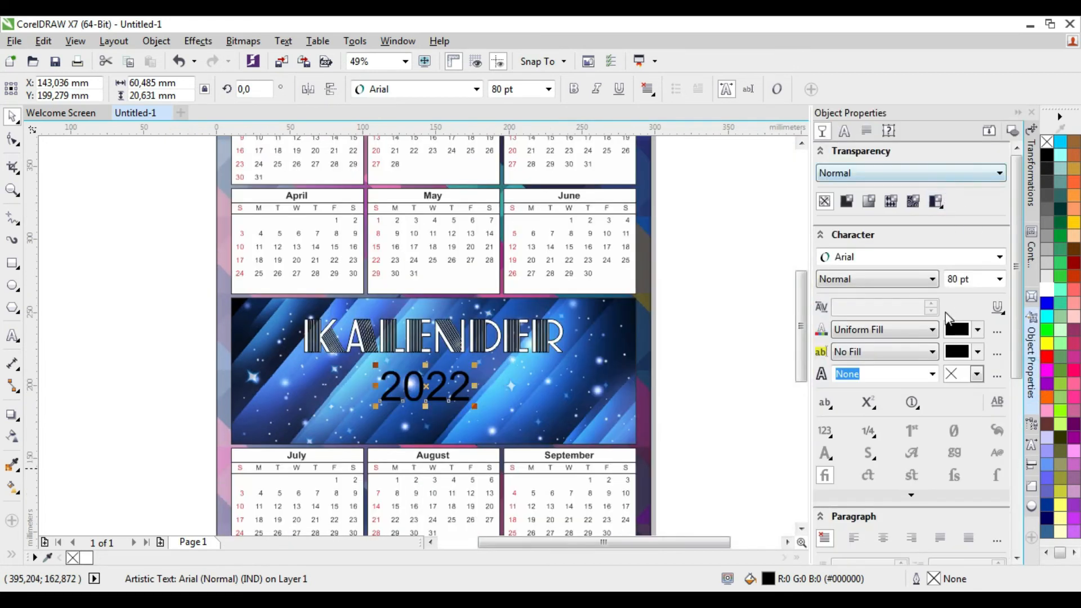
left_click(999, 257)
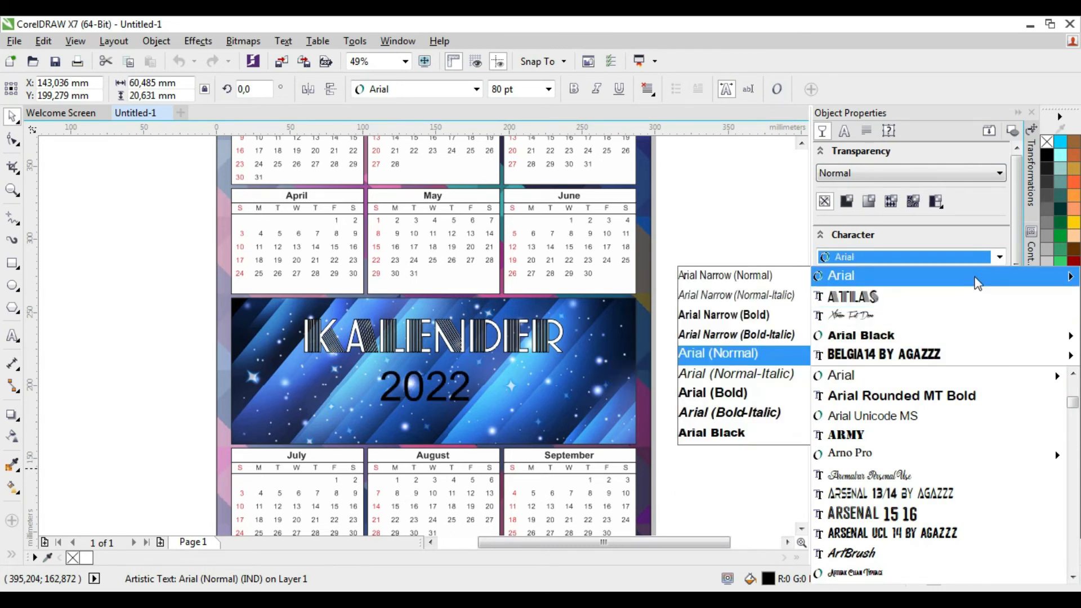
mouse_move(874, 272)
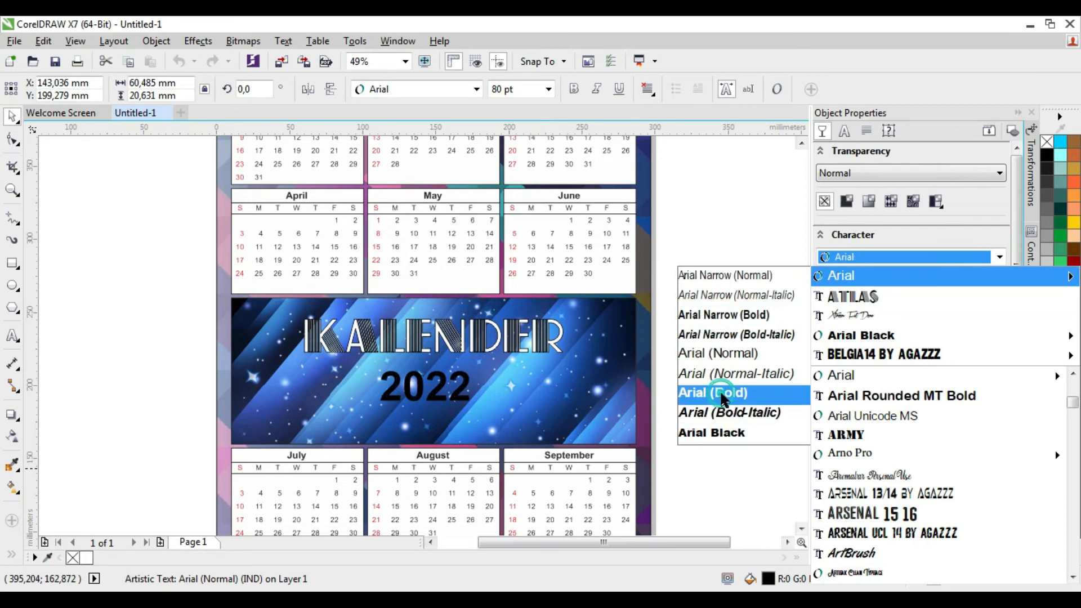
left_click(724, 397)
left_click(1046, 289)
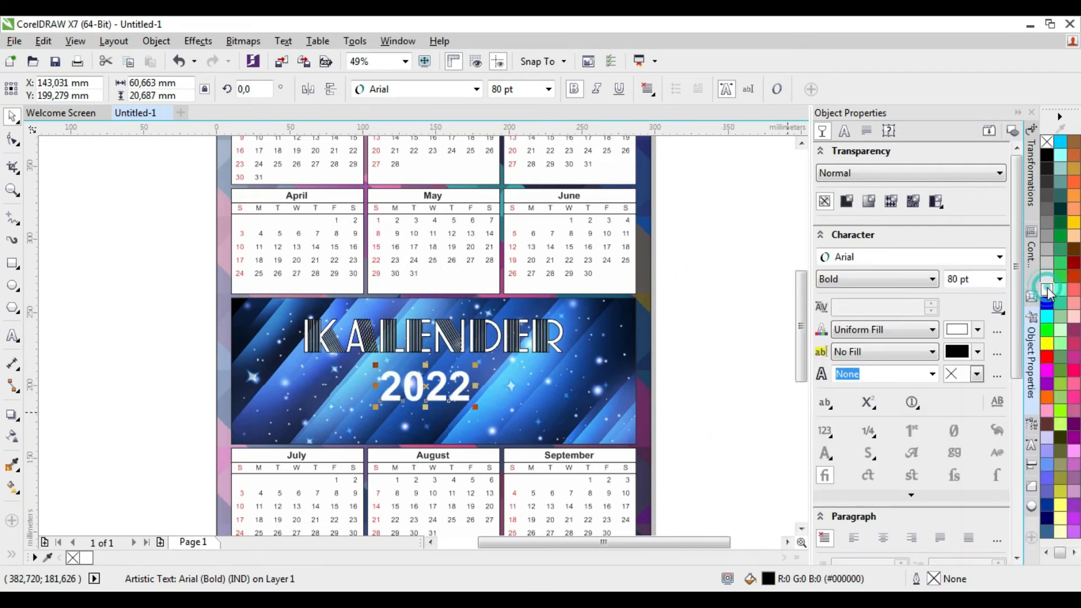
Tighten the letter spacing of the 2022 text slightly with the Shape tool, deselect it and collapse the Object Properties docker
scroll(388, 390, "up", 1)
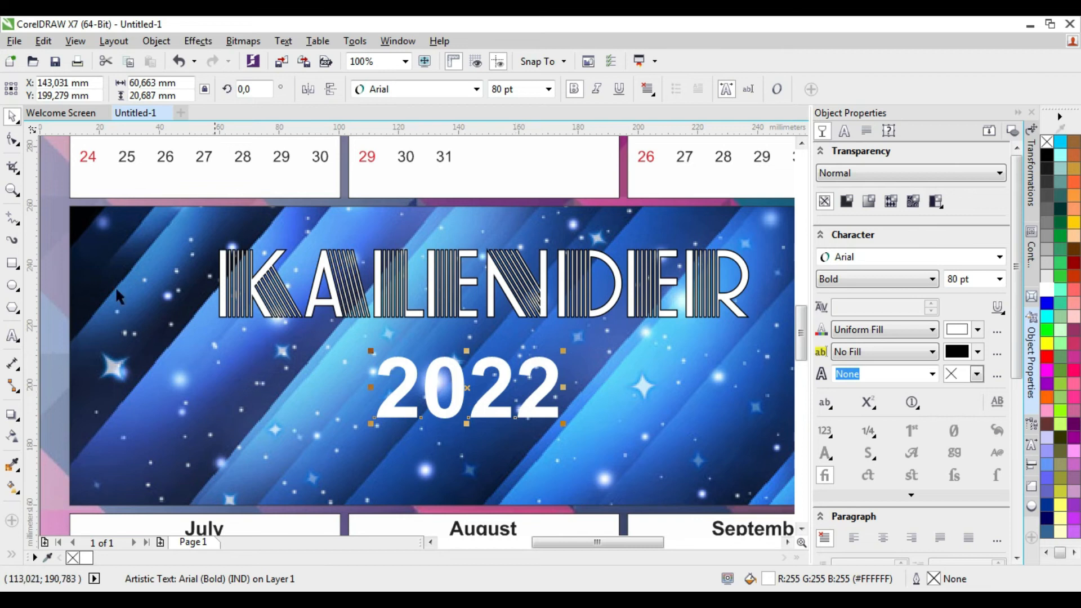
left_click(17, 143)
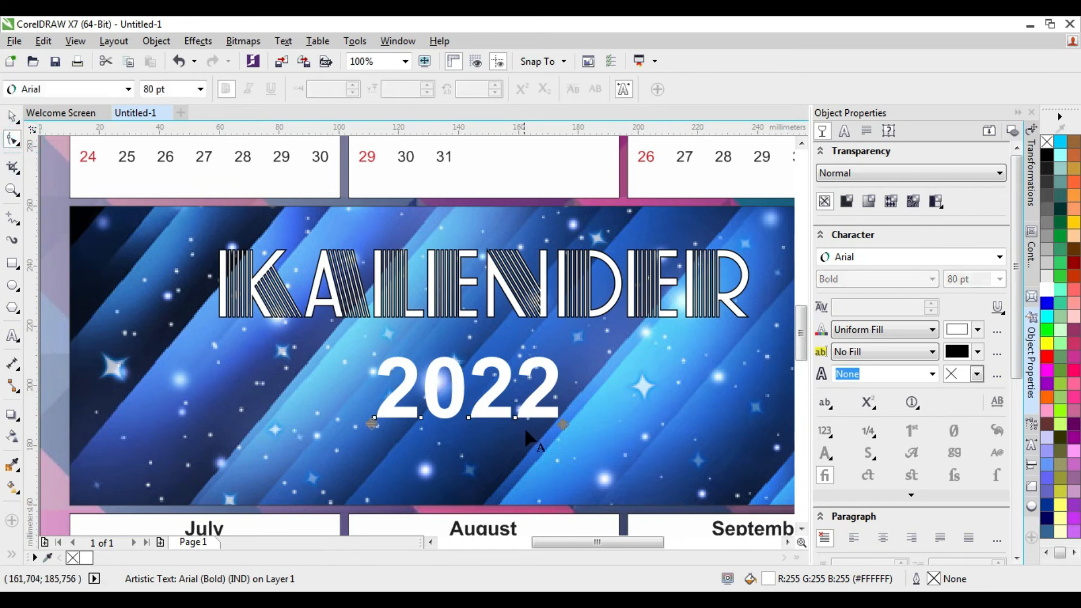
mouse_move(557, 419)
left_mouse_down()
mouse_move(517, 419)
mouse_move(546, 419)
left_mouse_up()
left_click(14, 117)
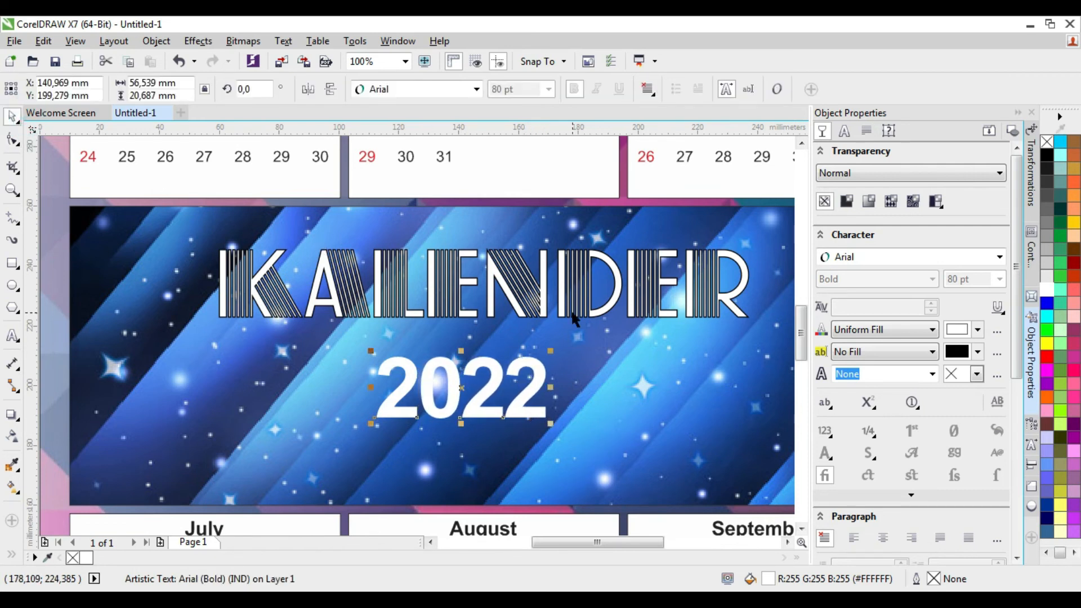
scroll(573, 318, "down", 2)
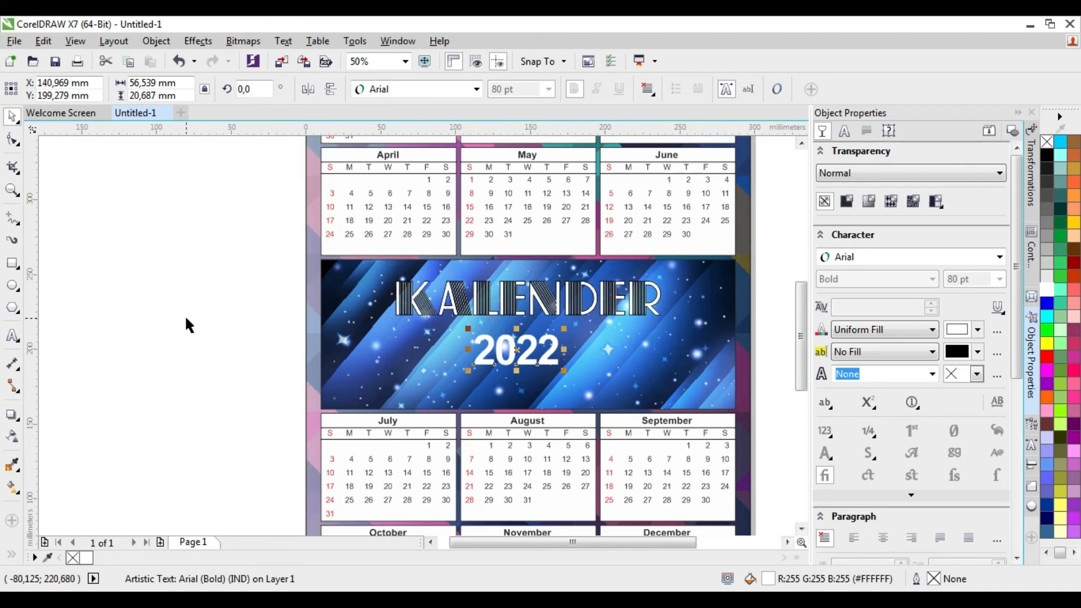
left_click(225, 334)
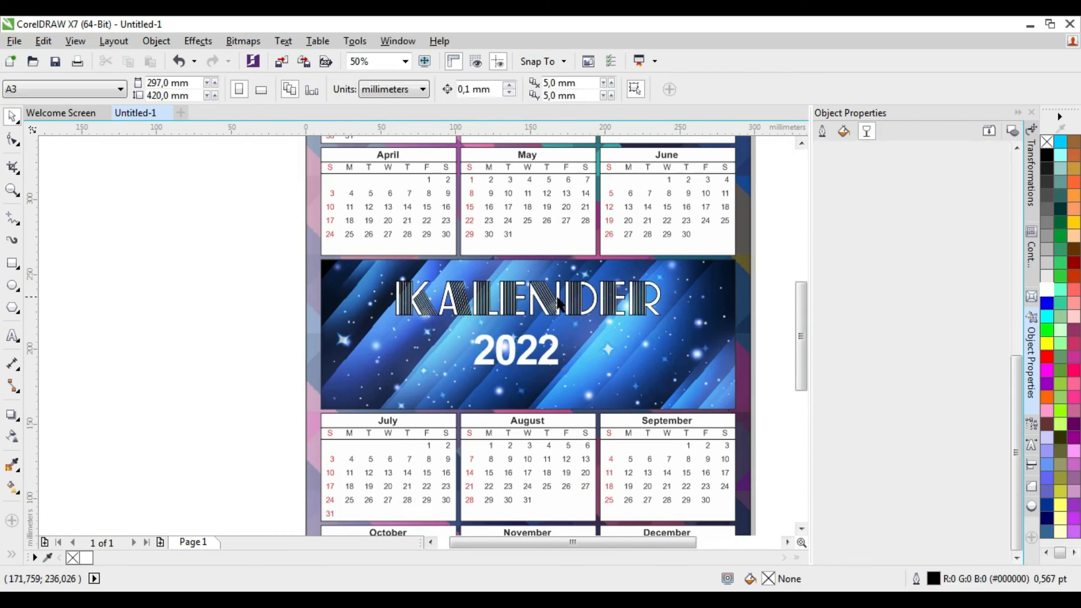
key("shift+F4")
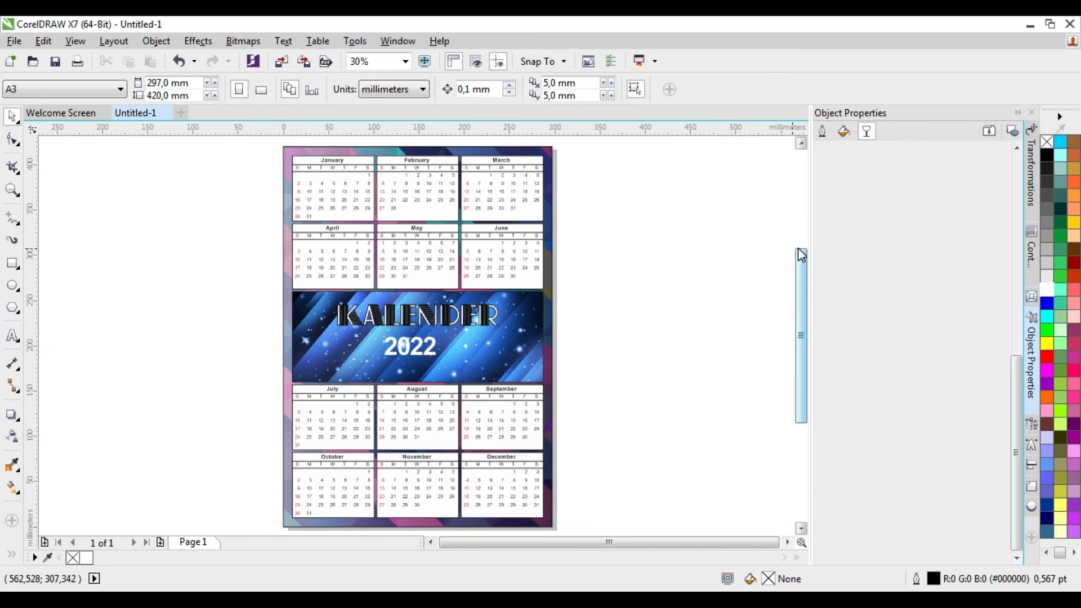
left_click(1017, 112)
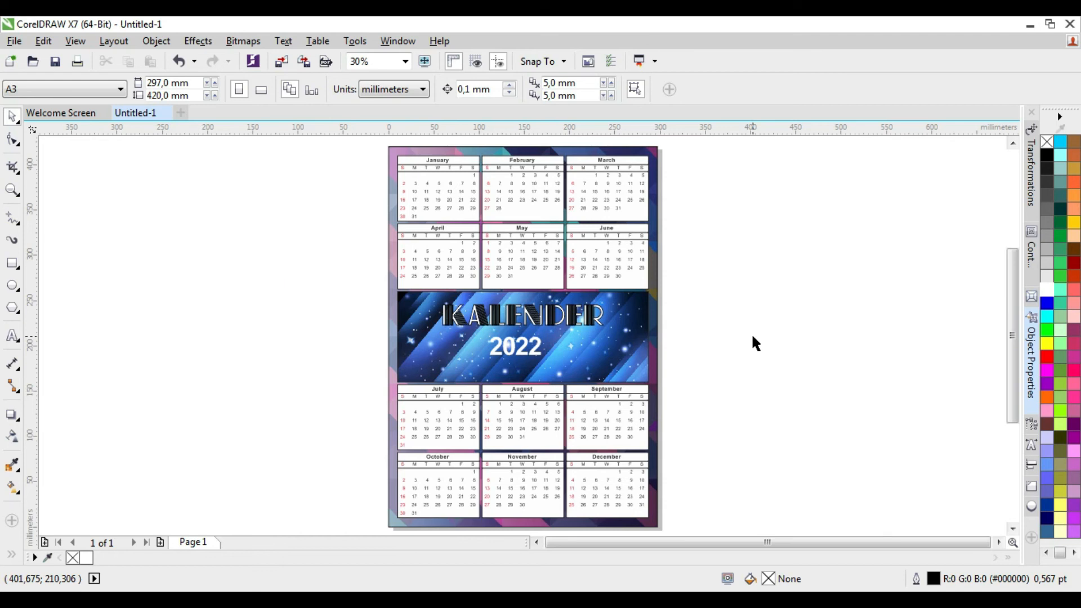
Try removing the black outline from the KALENDER title
left_click(542, 325)
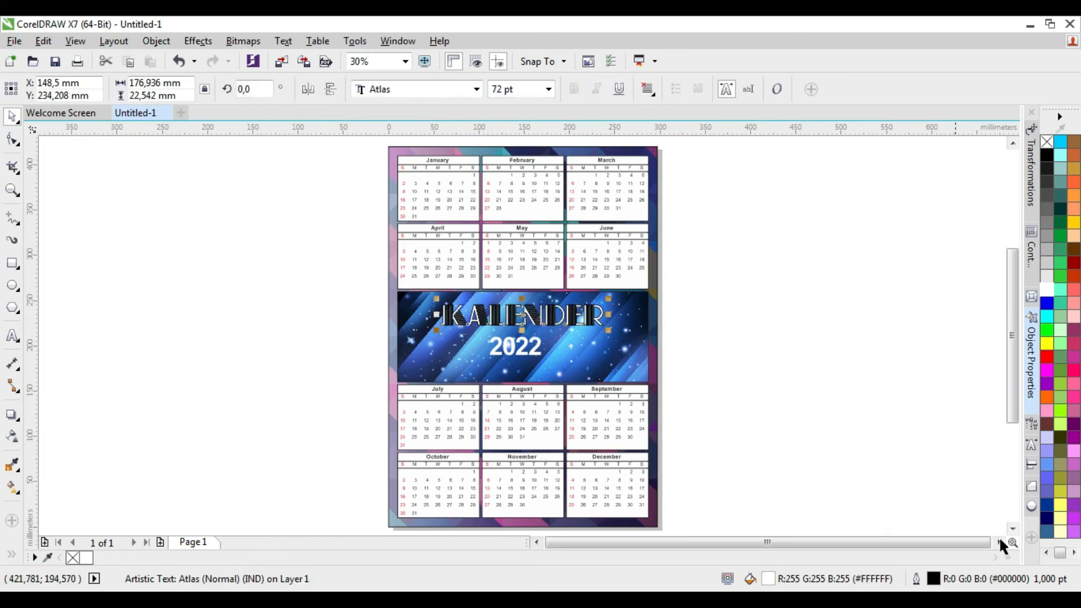
right_click(1046, 141)
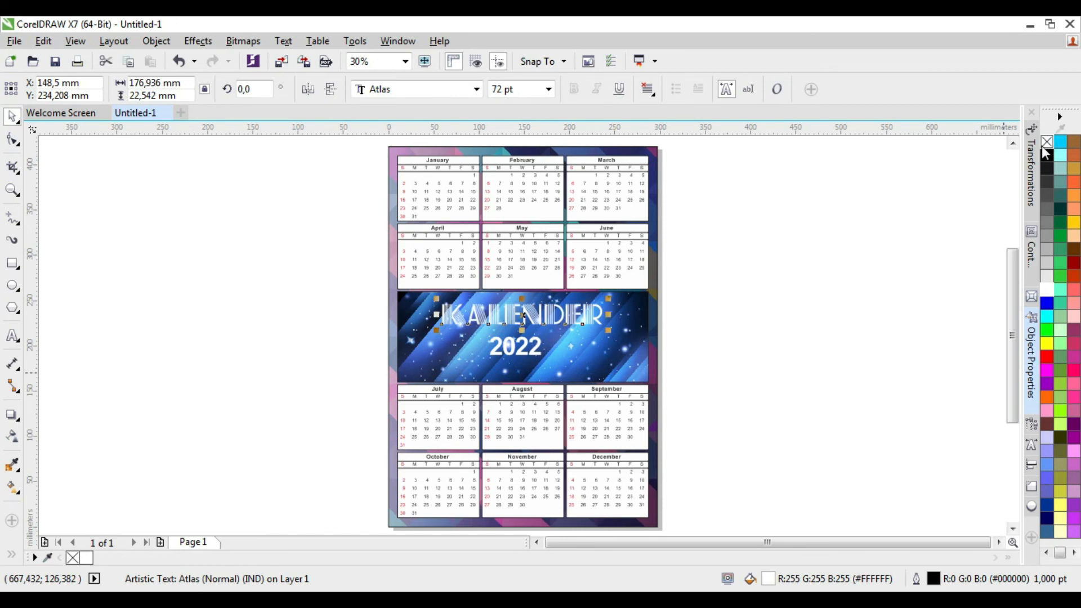
left_click(726, 306)
Reduce the KALENDER title's outline width to 0.75 pt and check the lettering up close
left_click(526, 318)
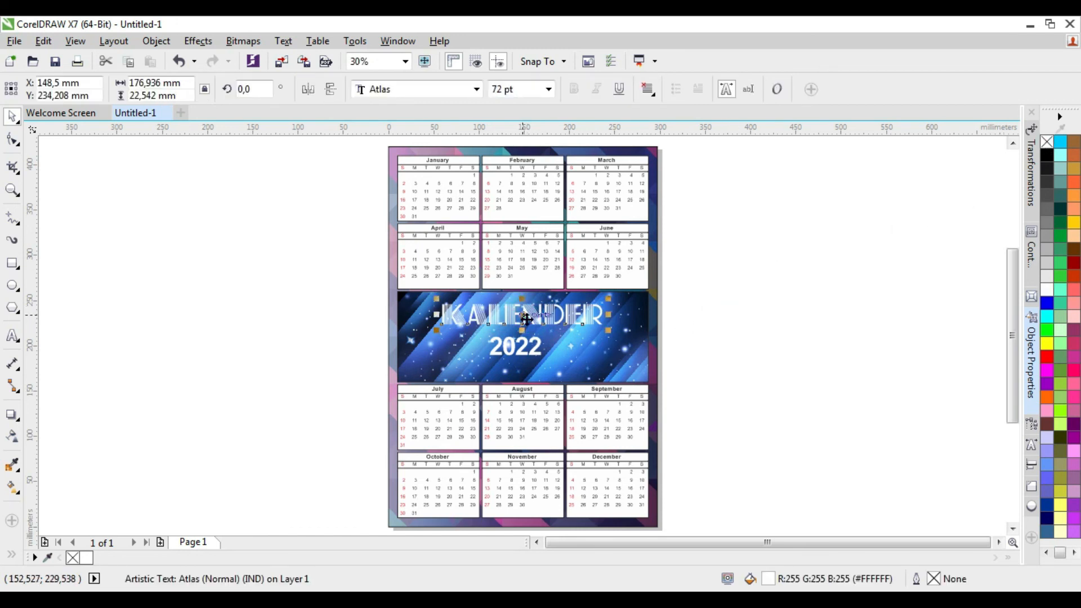
double_click(934, 578)
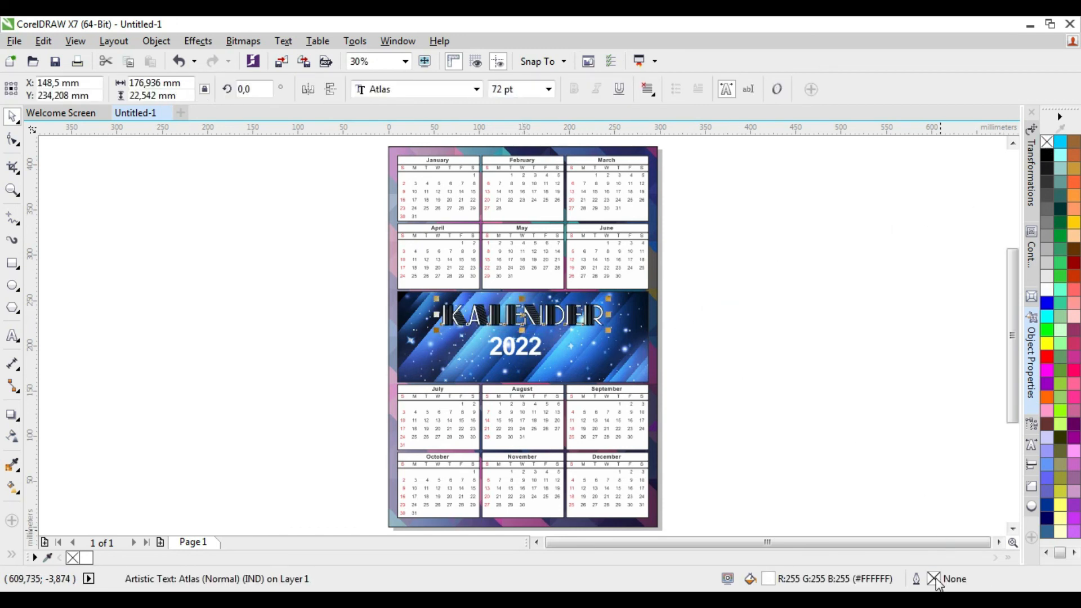
left_click(439, 208)
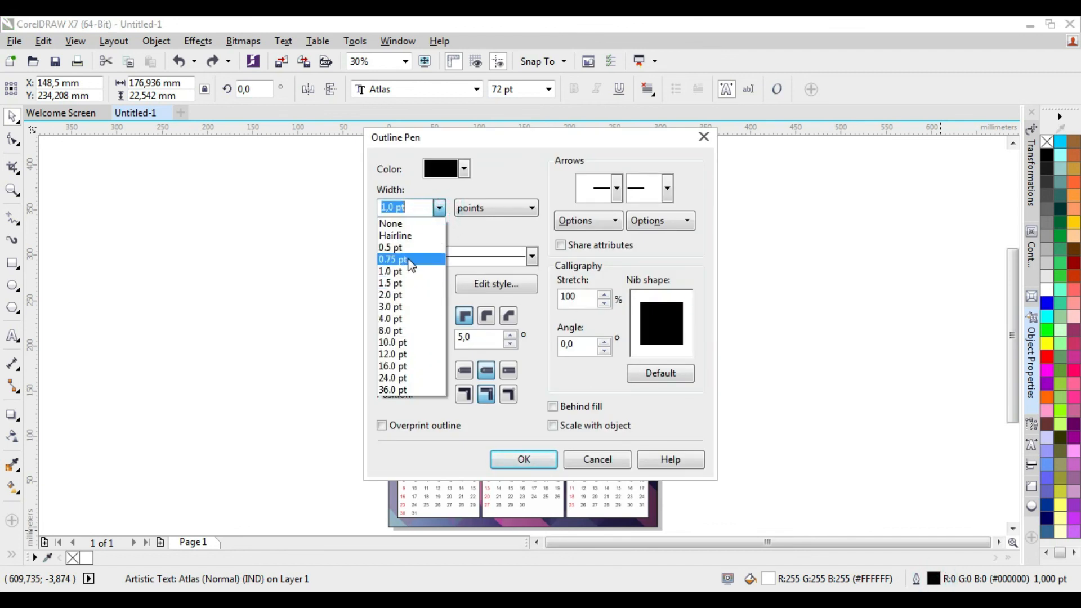
left_click(410, 260)
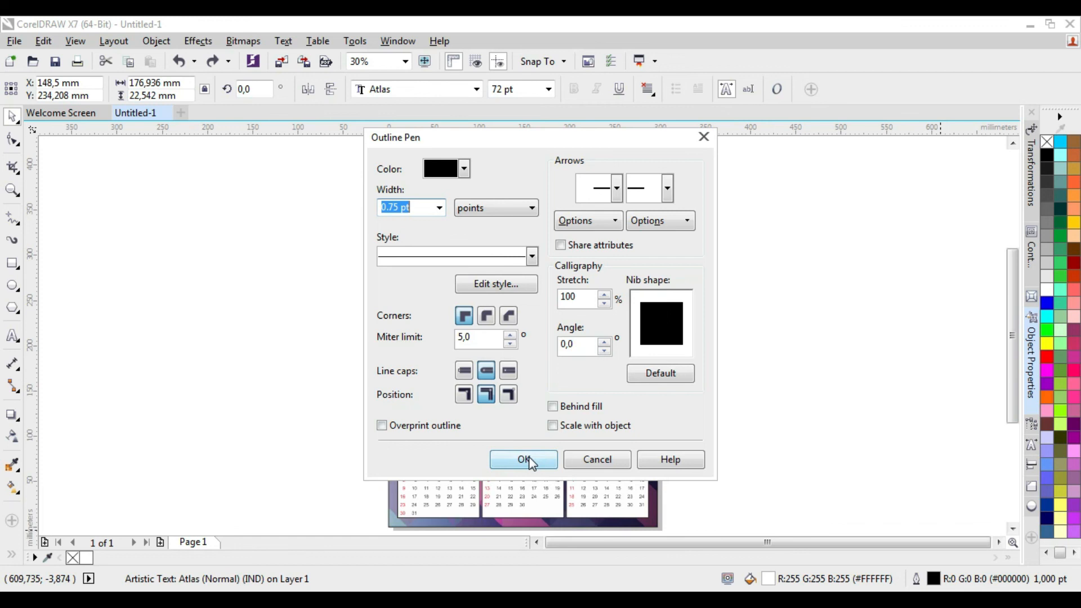
left_click(524, 459)
scroll(519, 312, "up", 3)
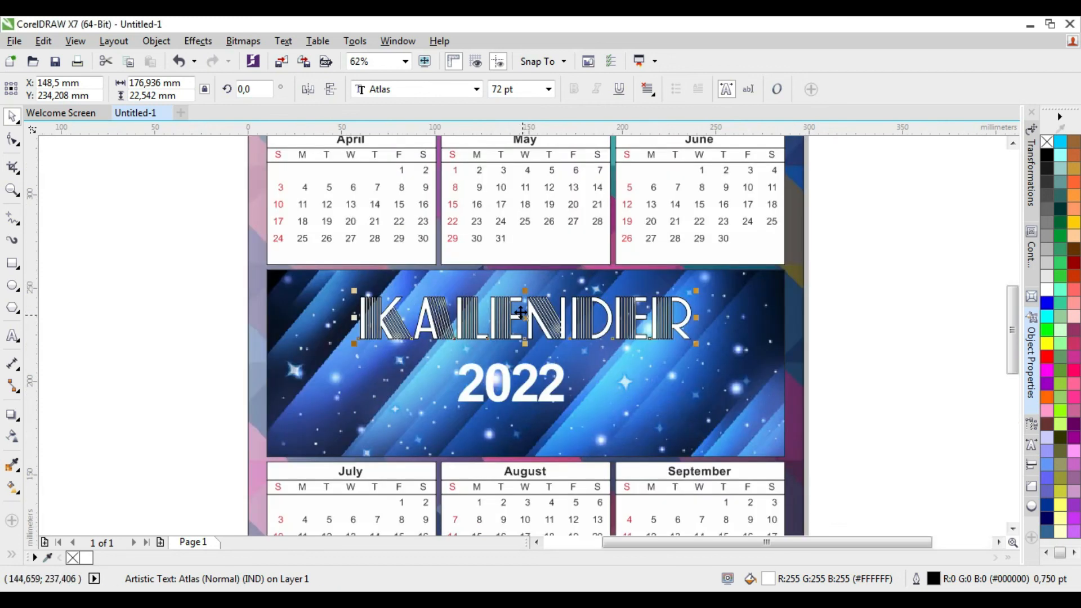
scroll(519, 313, "up", 3)
scroll(520, 313, "up", 2)
scroll(519, 312, "down", 1)
scroll(520, 312, "up", 1)
scroll(519, 312, "down", 2)
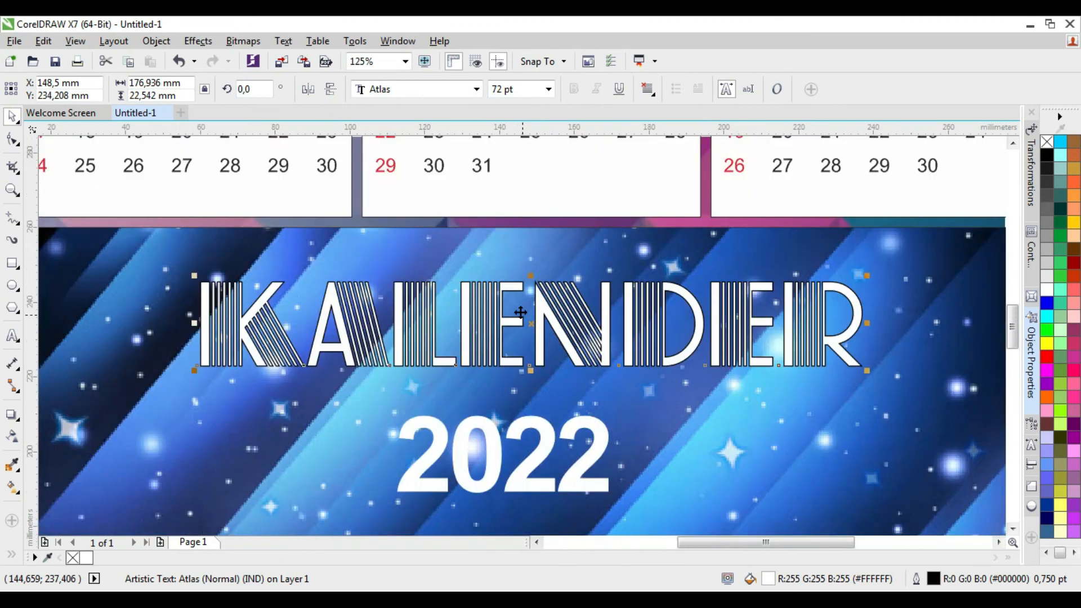
scroll(520, 312, "down", 1)
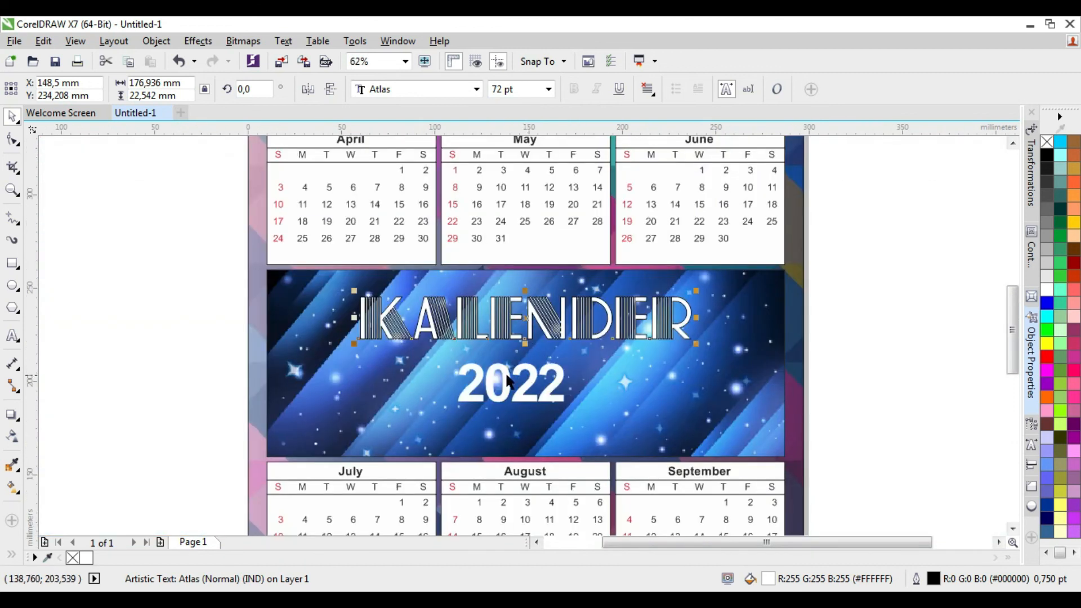
Give the white 2022 text a black hairline outline and deselect it
left_click(523, 383)
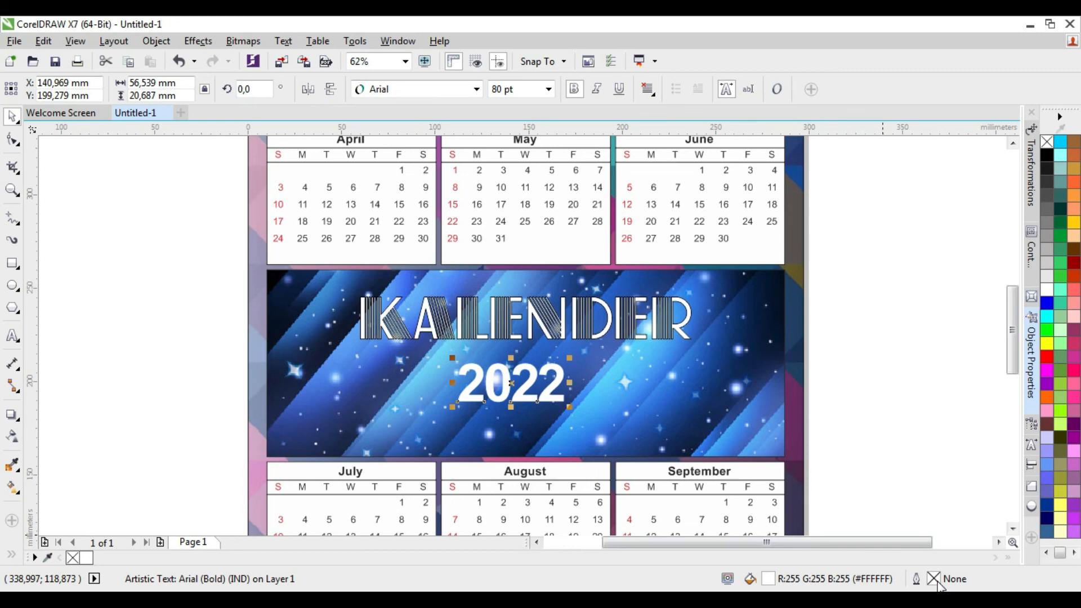
right_click(1046, 153)
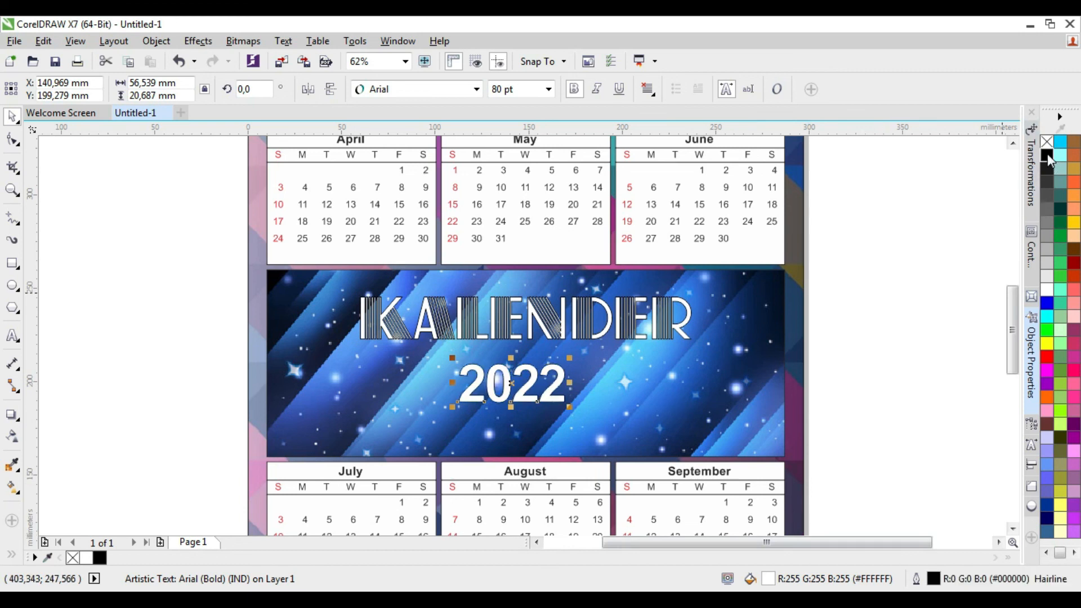
left_click(881, 269)
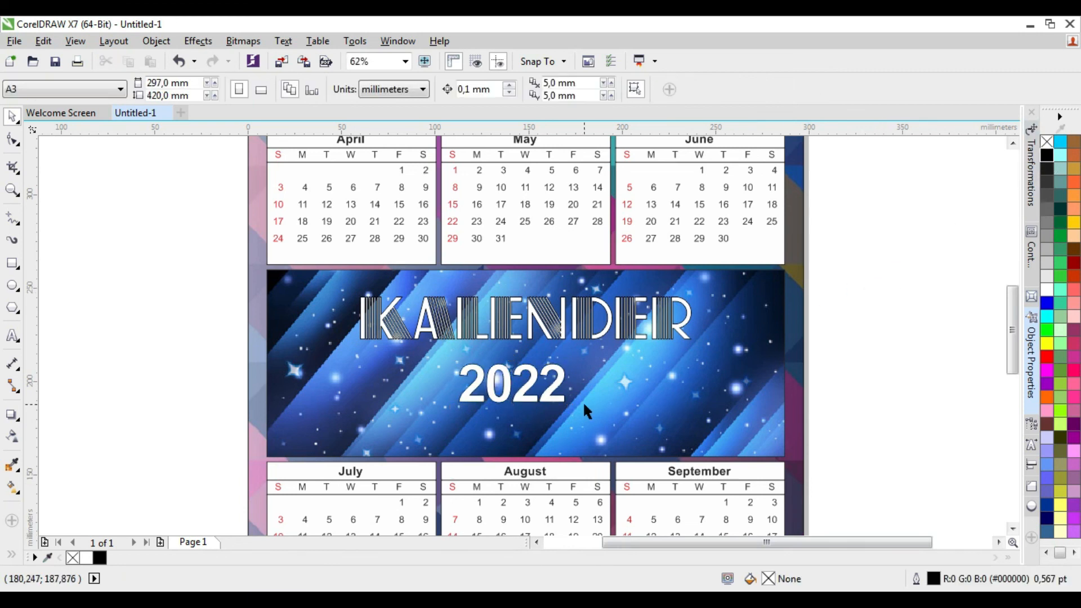
Fit the whole calendar page in the view and preview the design in full screen
scroll(579, 390, "down", 3)
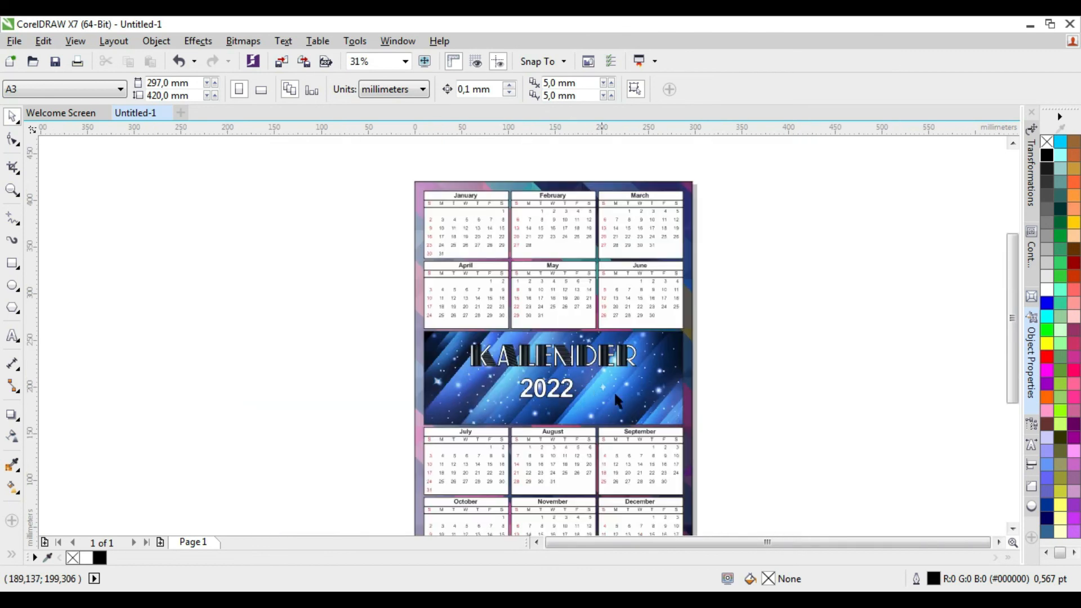
key("F4")
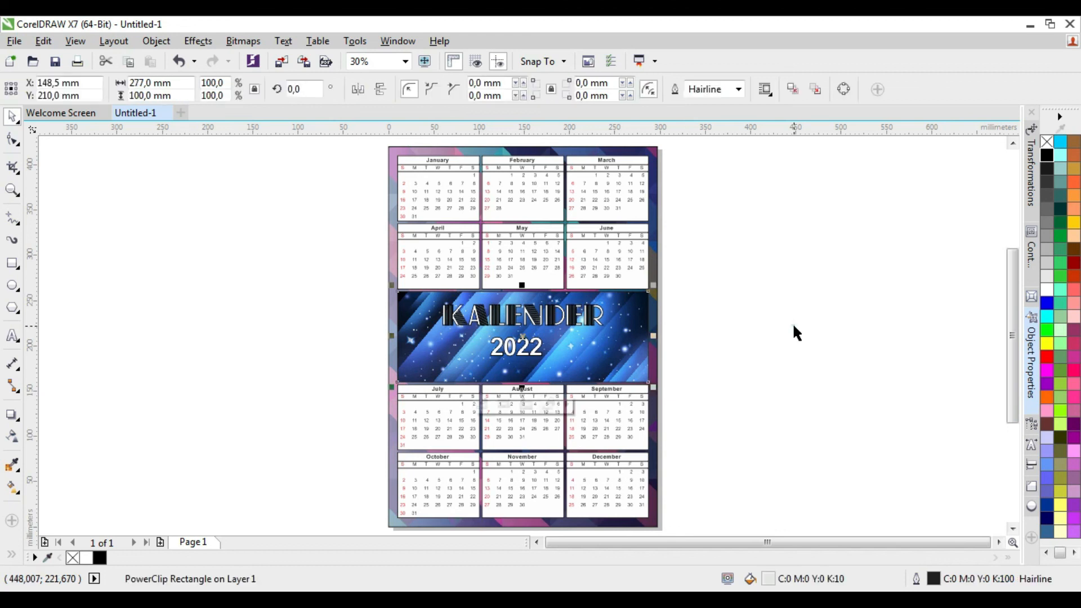
left_click(794, 326)
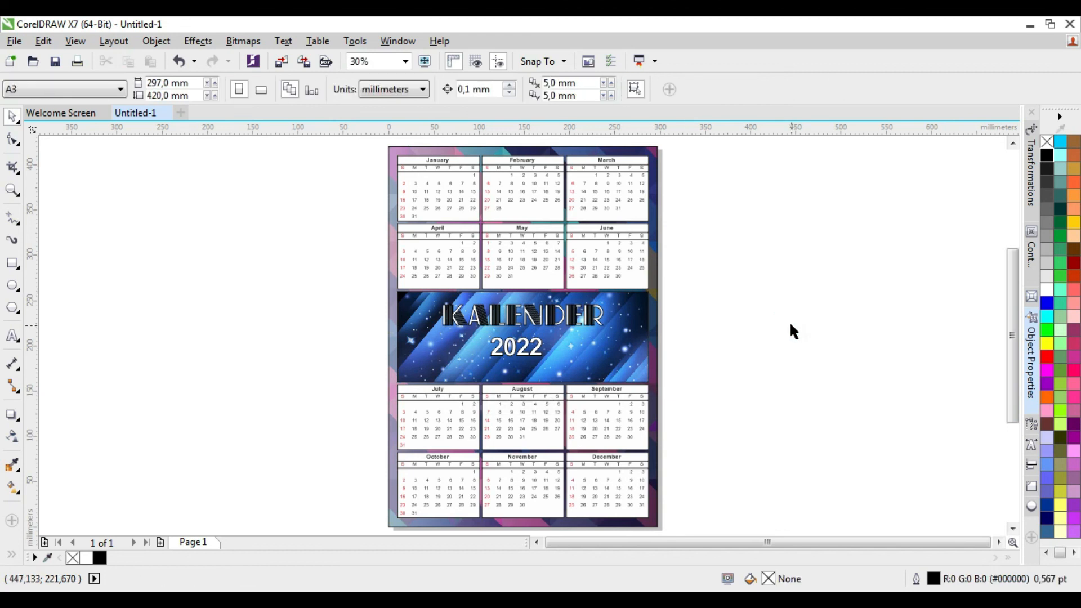
left_click(424, 60)
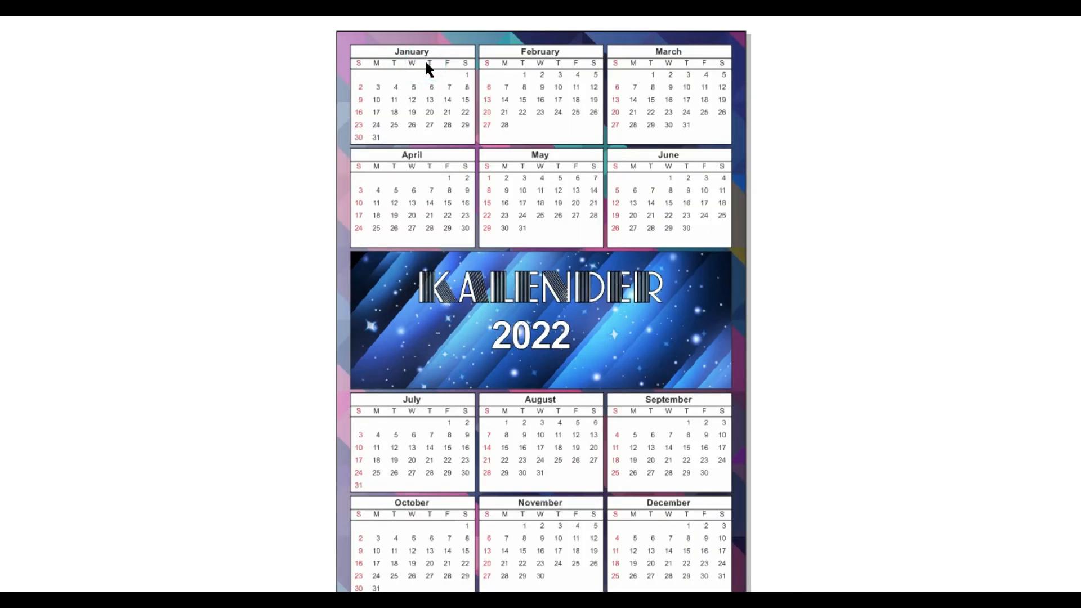